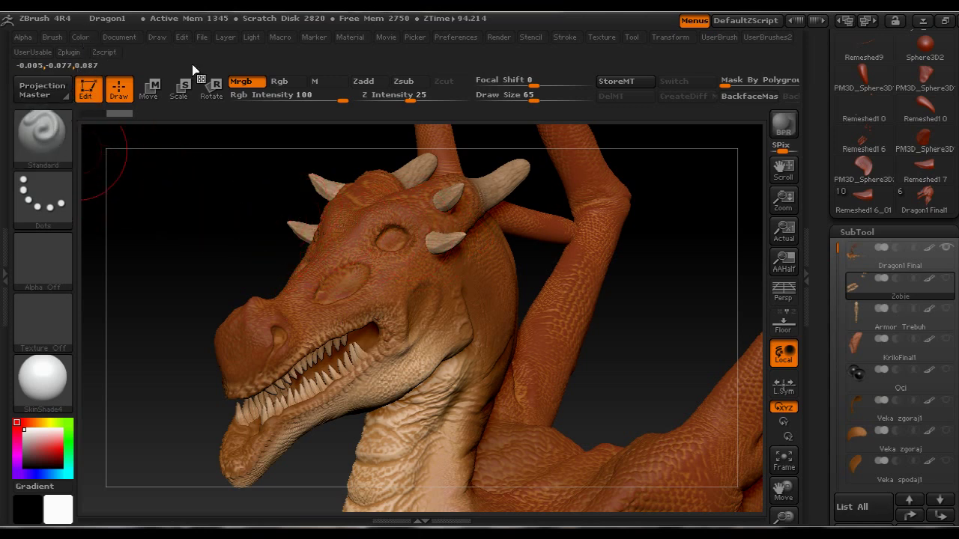
- Select the Dragon1 Final subtool and fill it with white and the SkinShade4 material through the Mrgb channel
mouse_move(903, 260)
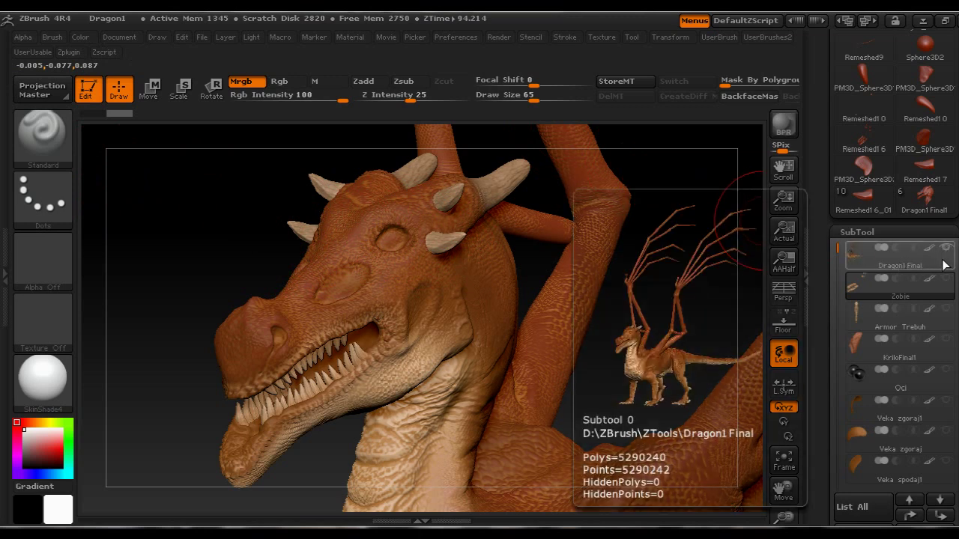
left_click(941, 263)
left_click(933, 255, "shift")
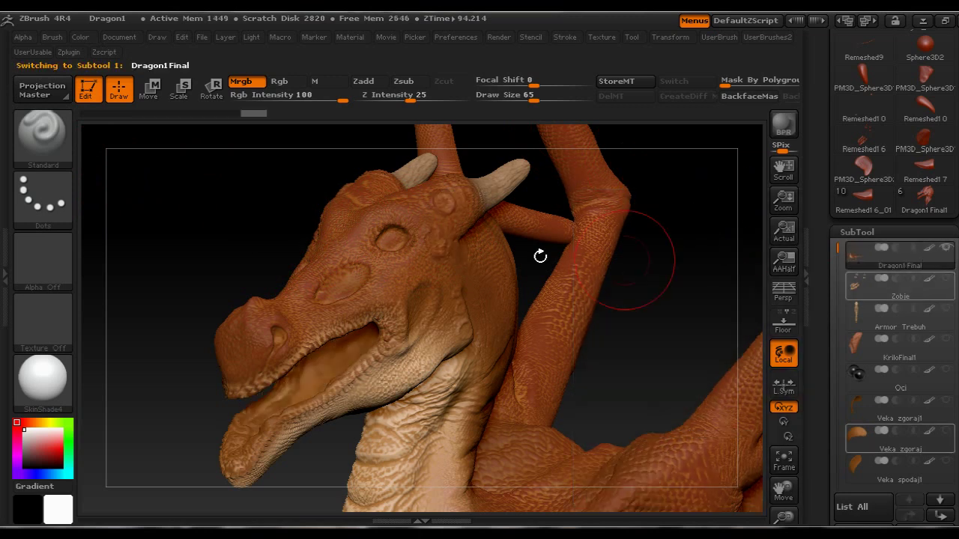
left_click(78, 38)
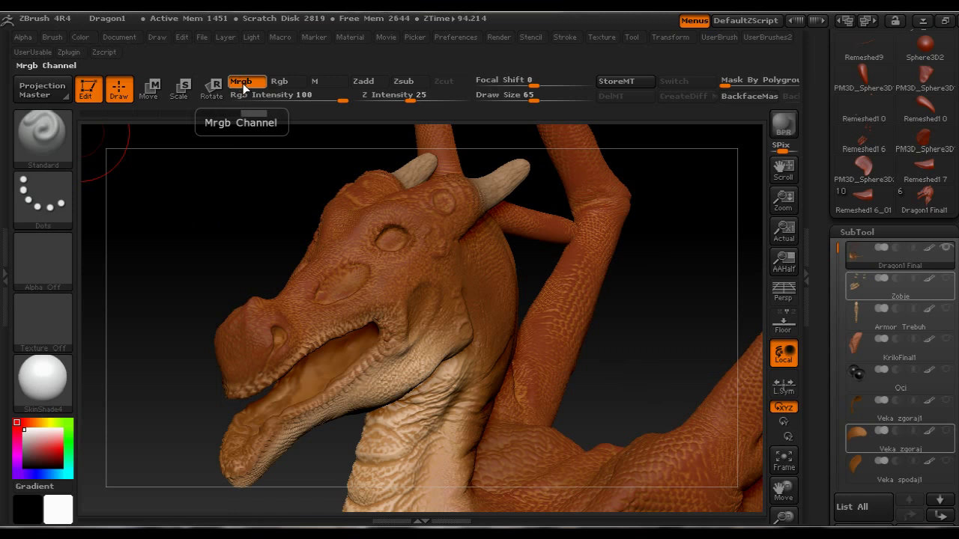
mouse_move(37, 371)
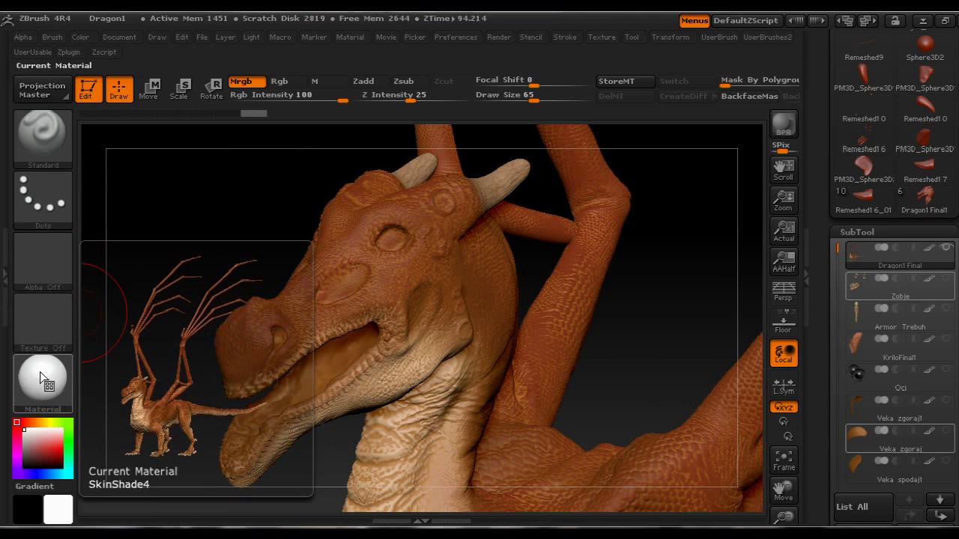
left_click(41, 378)
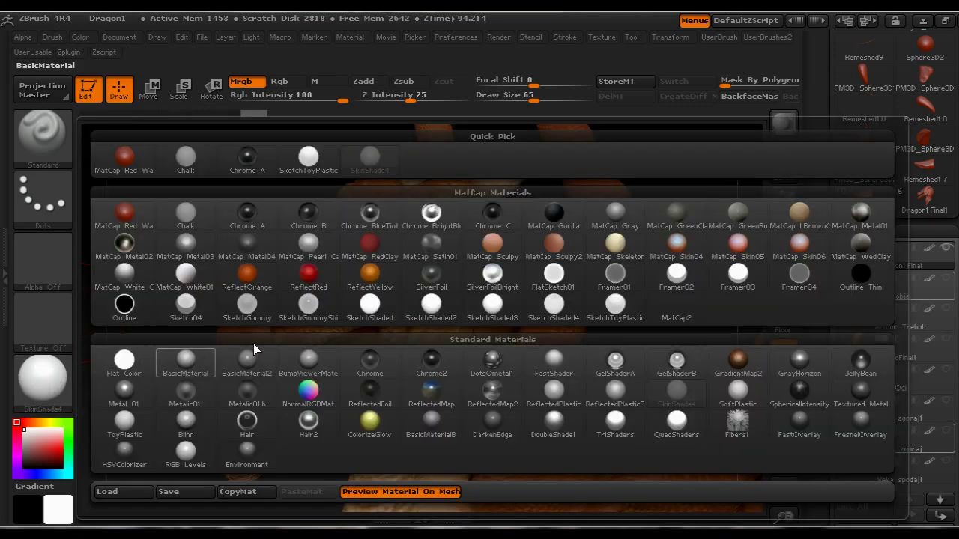
mouse_move(496, 304)
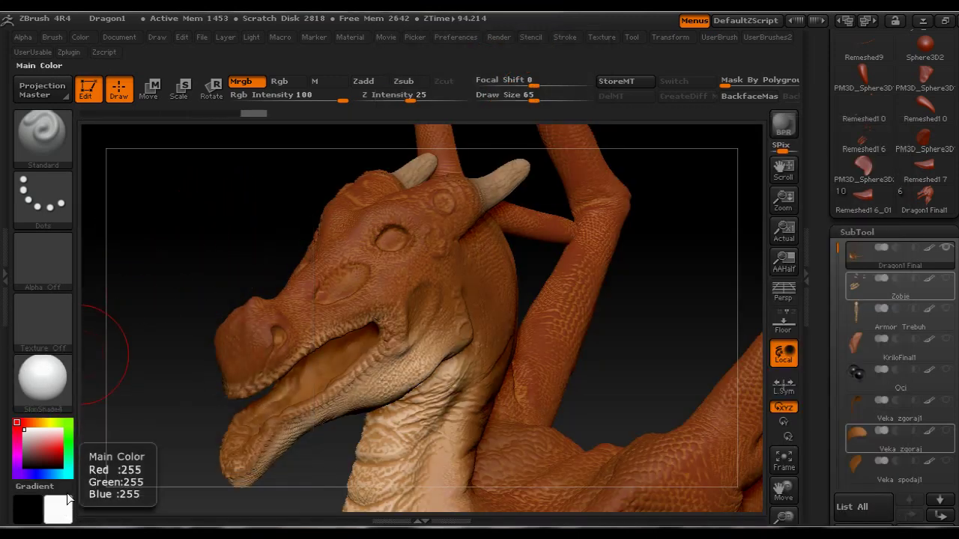
left_click(79, 39)
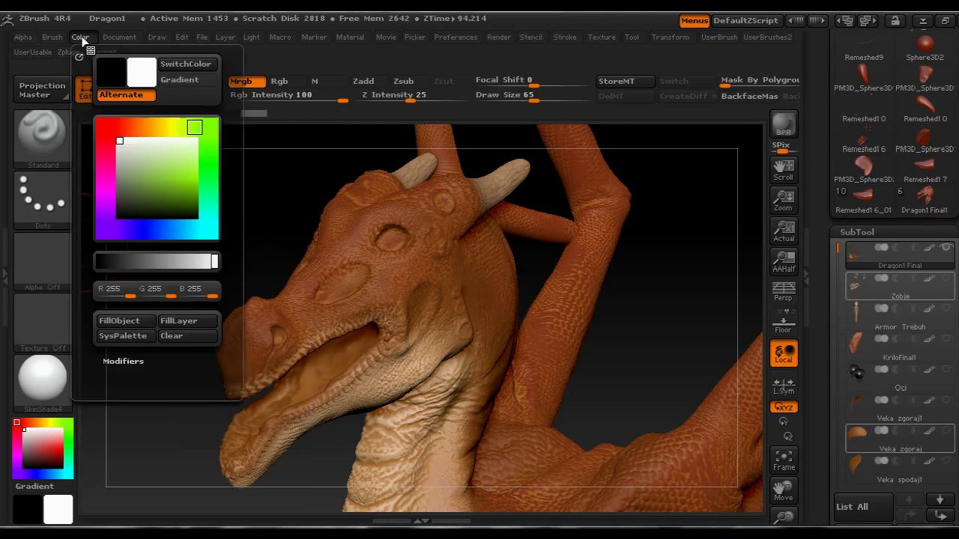
left_click(119, 321)
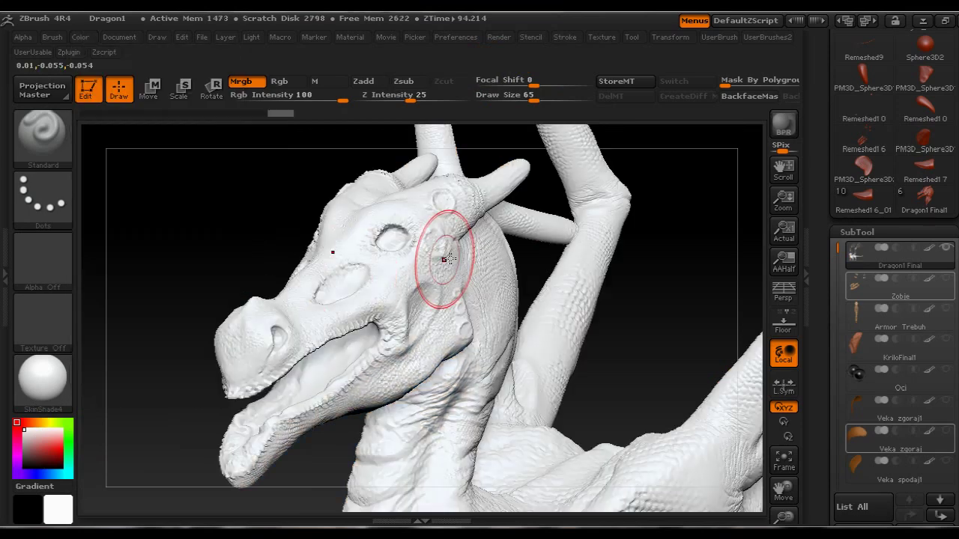
- Fill the Zobje subtool of teeth and horns with the same white colour and SkinShade4 material
left_click(893, 294)
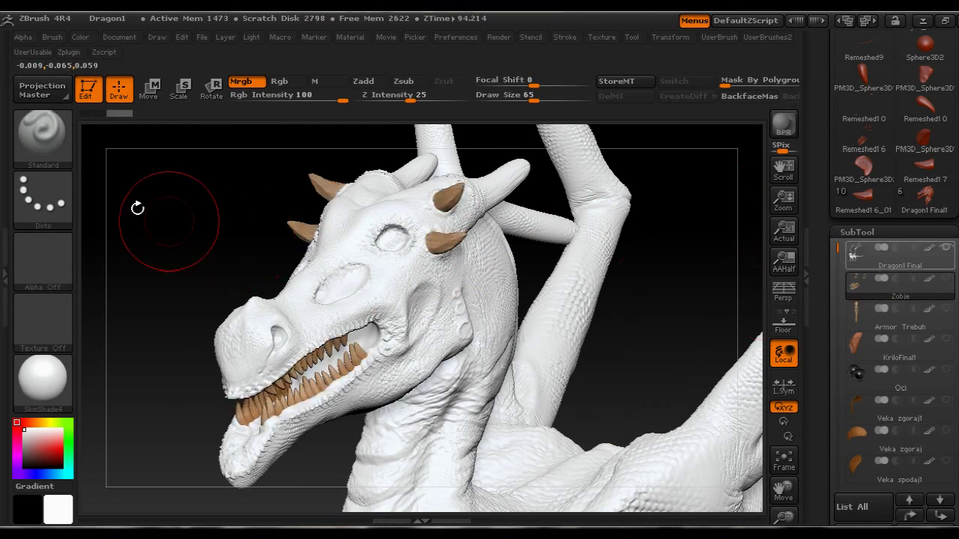
left_click(81, 36)
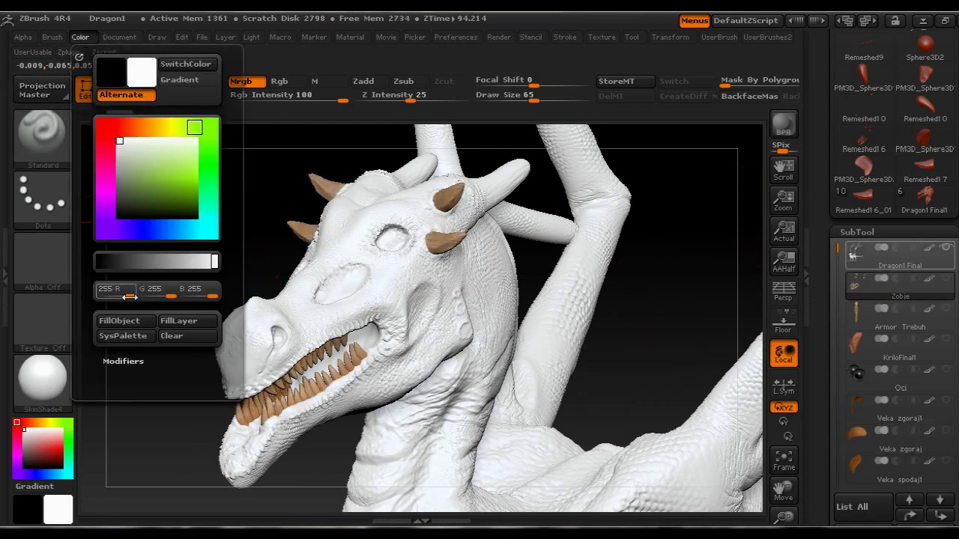
left_click(122, 321)
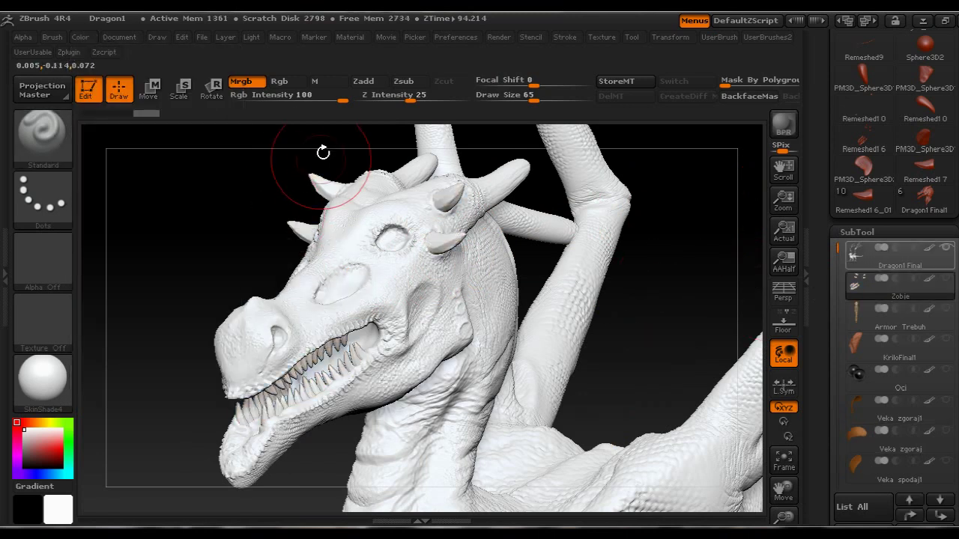
- Make the Dragon1 Final subtool active again and choose a light orange-brown as the main paint colour
left_click(903, 266)
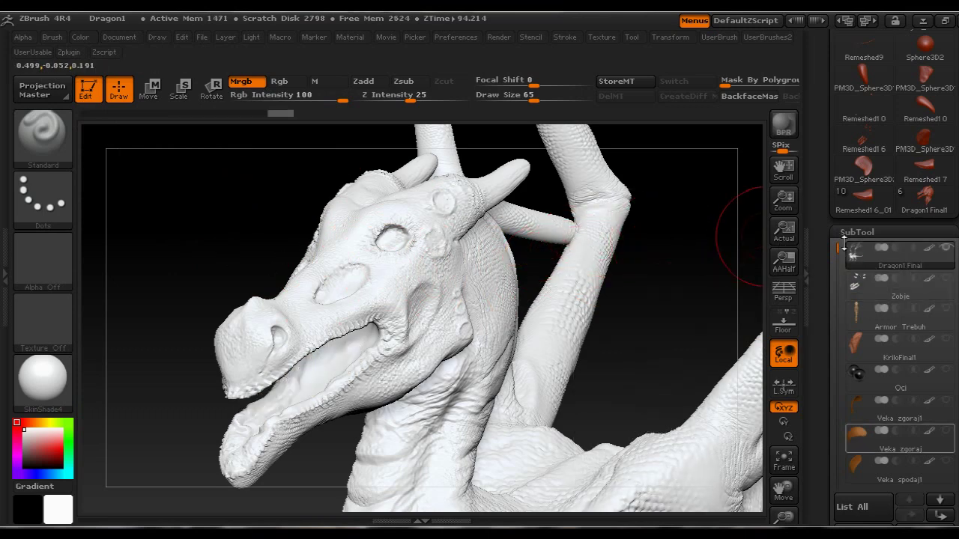
mouse_move(850, 257)
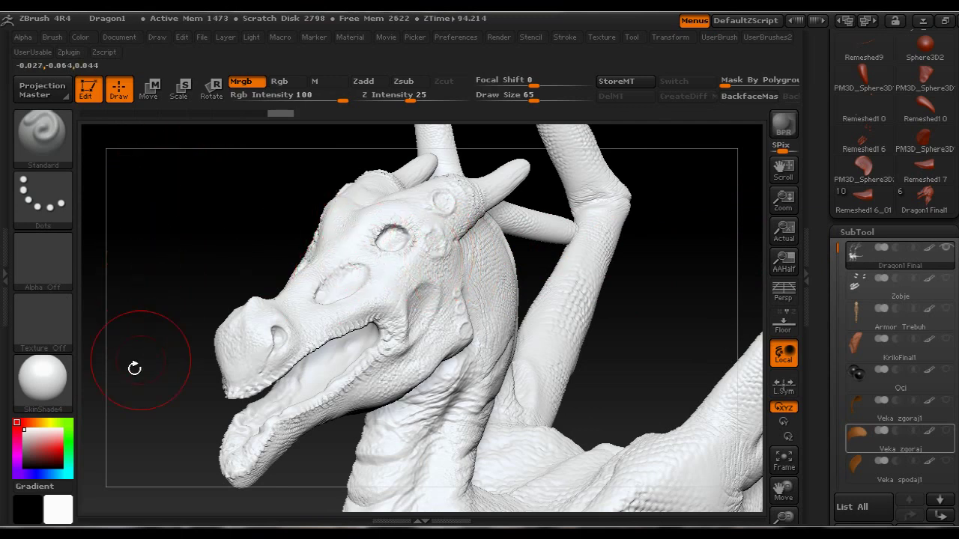
mouse_move(51, 440)
left_click(42, 422)
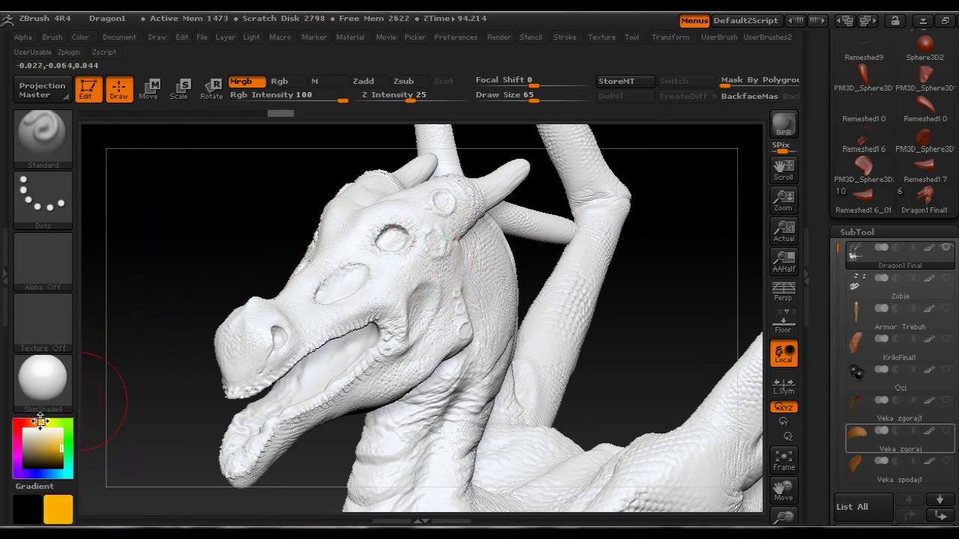
left_click(43, 446)
left_click(36, 422)
left_click(32, 423)
left_click(23, 422)
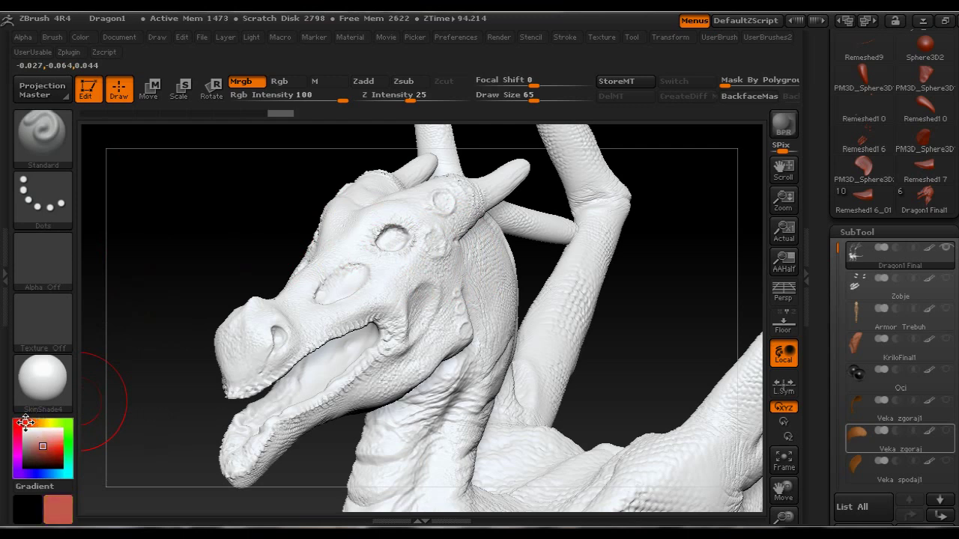
left_click(37, 424)
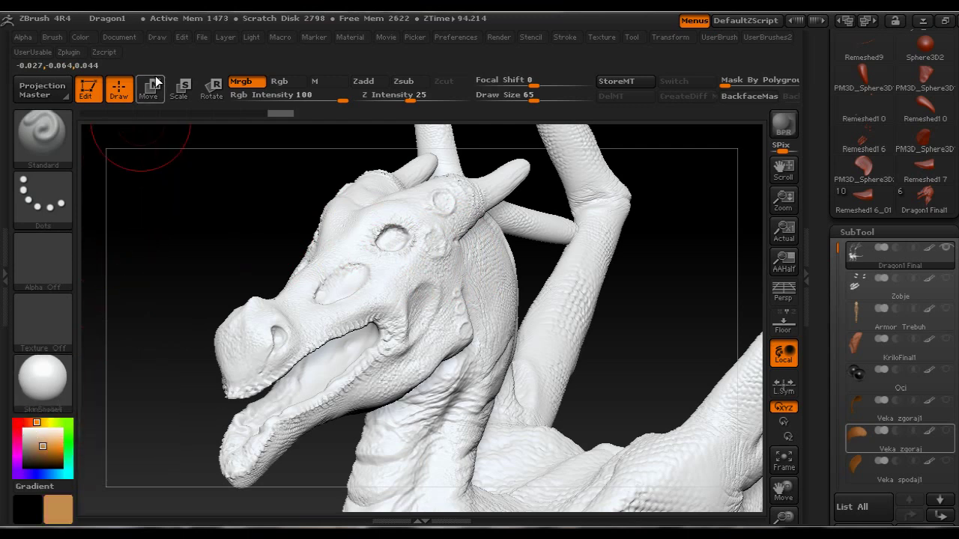
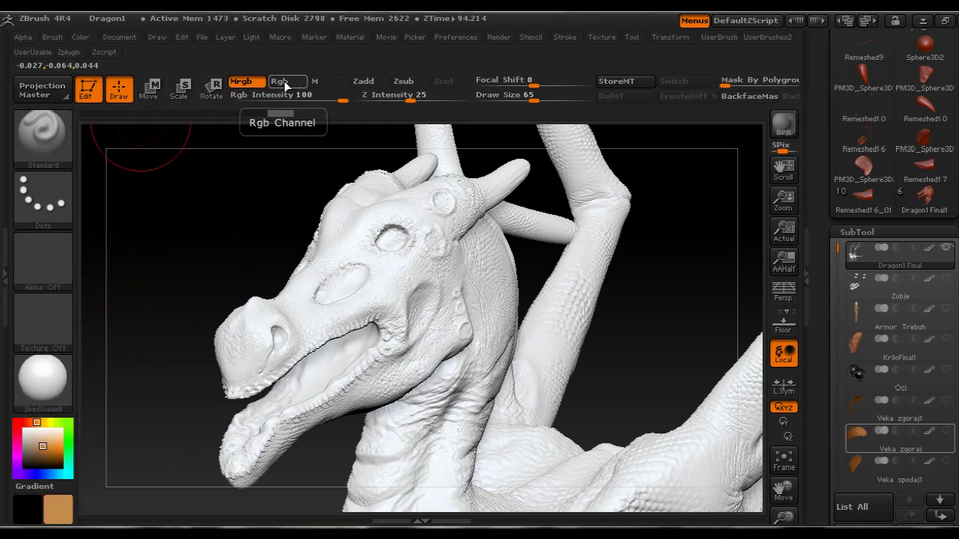
- Restrict the Standard brush to the Rgb channel and paint the dragon's upper head and snout light orange-brown
left_click(283, 83)
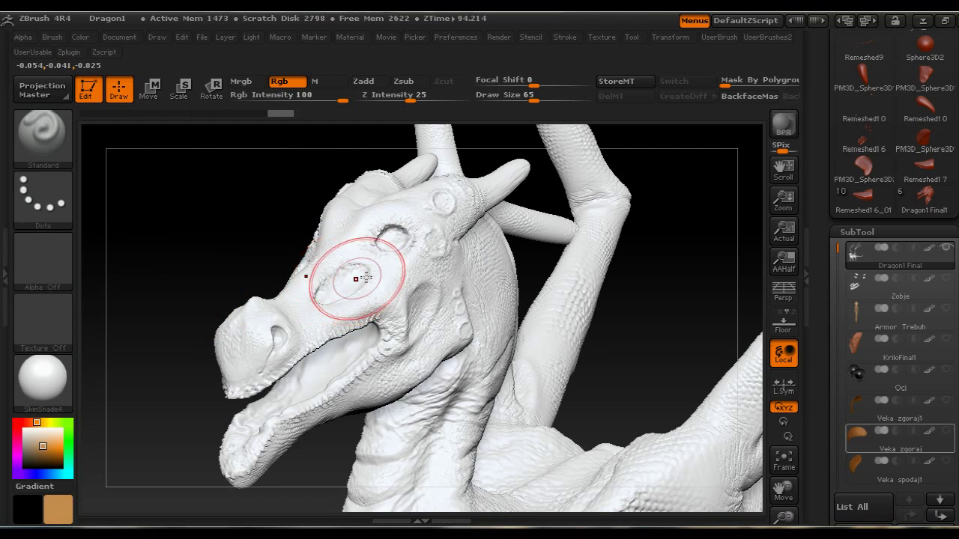
mouse_move(387, 274)
left_mouse_down()
mouse_move(322, 283)
mouse_move(237, 351)
mouse_move(277, 360)
mouse_move(428, 287)
mouse_move(301, 269)
mouse_move(324, 266)
mouse_move(223, 325)
left_mouse_up()
mouse_move(351, 305)
left_mouse_down()
mouse_move(434, 206)
mouse_move(342, 222)
left_mouse_up()
- Enlarge the brush to a draw size of 171 and paint the jaw, neck and wing arms light orange-brown
key("w")
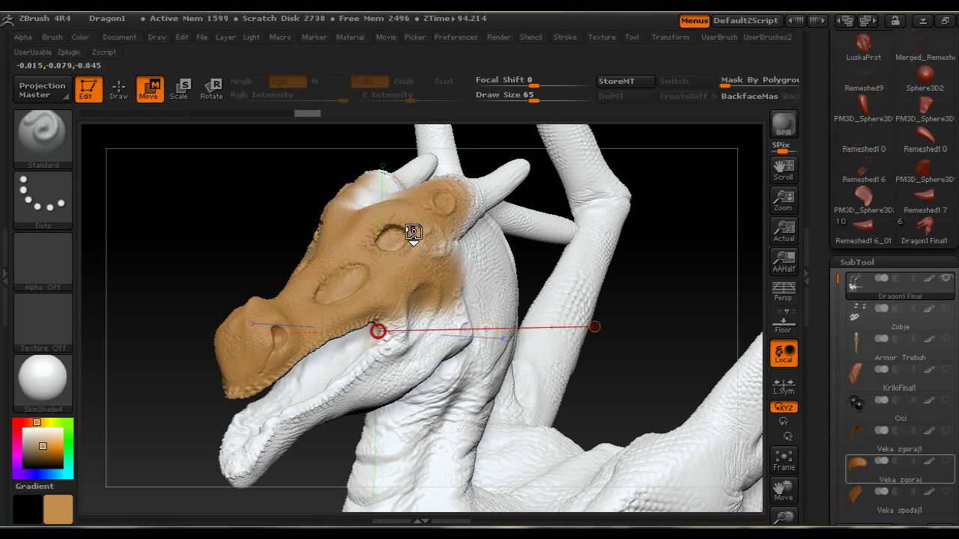
key("s")
left_click_drag(414, 234, 436, 234)
key("q")
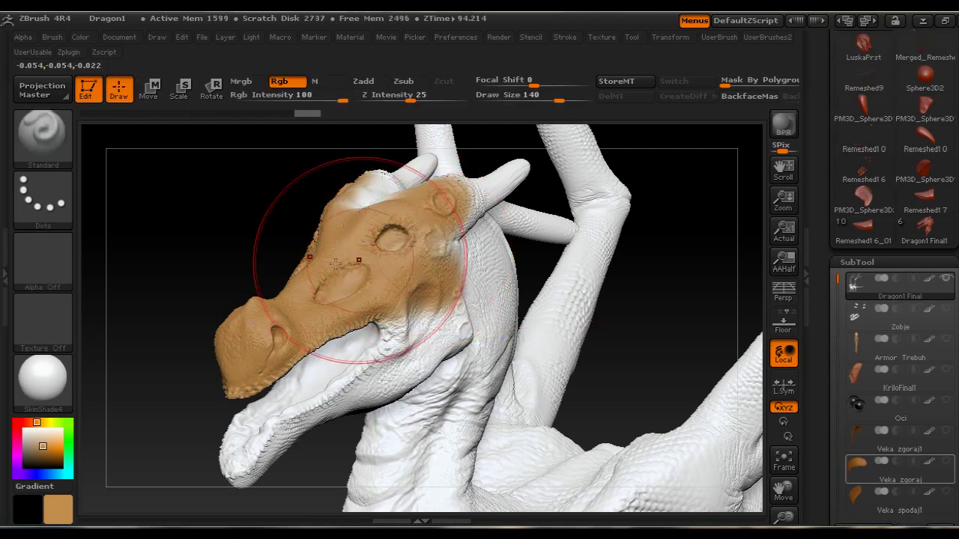
mouse_move(386, 383)
left_mouse_down()
mouse_move(307, 388)
mouse_move(330, 352)
mouse_move(397, 337)
mouse_move(386, 472)
mouse_move(474, 297)
mouse_move(450, 172)
mouse_move(395, 244)
mouse_move(478, 191)
mouse_move(554, 300)
mouse_move(533, 366)
mouse_move(540, 390)
left_mouse_up()
key("s")
mouse_move(612, 325)
left_mouse_down()
mouse_move(621, 324)
mouse_move(547, 291)
mouse_move(618, 231)
mouse_move(526, 319)
mouse_move(575, 318)
mouse_move(532, 225)
mouse_move(517, 217)
mouse_move(553, 141)
left_mouse_up()
mouse_move(535, 362)
left_mouse_down()
mouse_move(719, 404)
mouse_move(484, 448)
mouse_move(727, 419)
mouse_move(491, 491)
mouse_move(365, 498)
left_mouse_up()
left_click_drag(536, 352, 534, 340)
left_click_drag(645, 338, 380, 328)
mouse_move(341, 364)
left_mouse_down()
mouse_move(358, 324)
mouse_move(345, 367)
left_mouse_up()
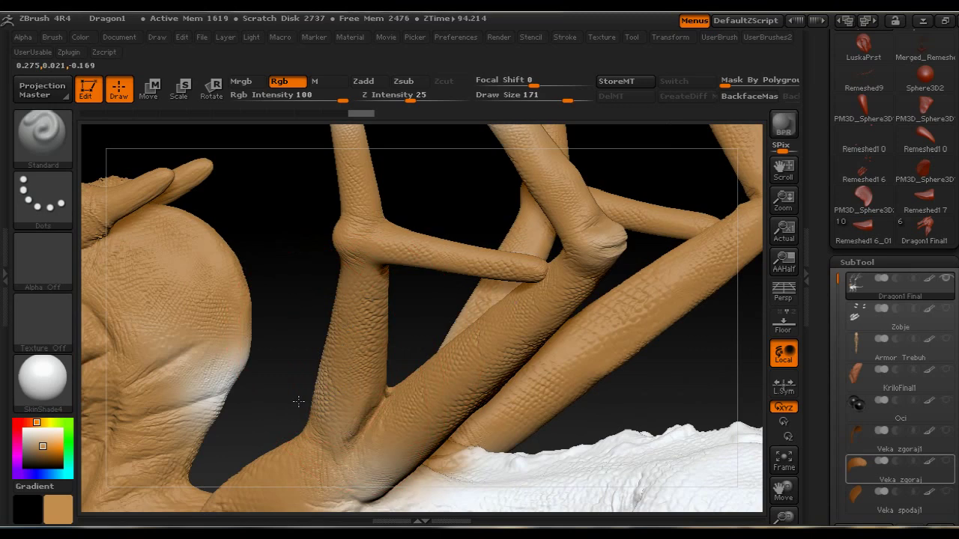
- Cover the remaining white patches behind the jaw, on the wing joint and around the shoulder with the base colour
left_click_drag(243, 356, 187, 428)
left_click_drag(202, 378, 200, 368)
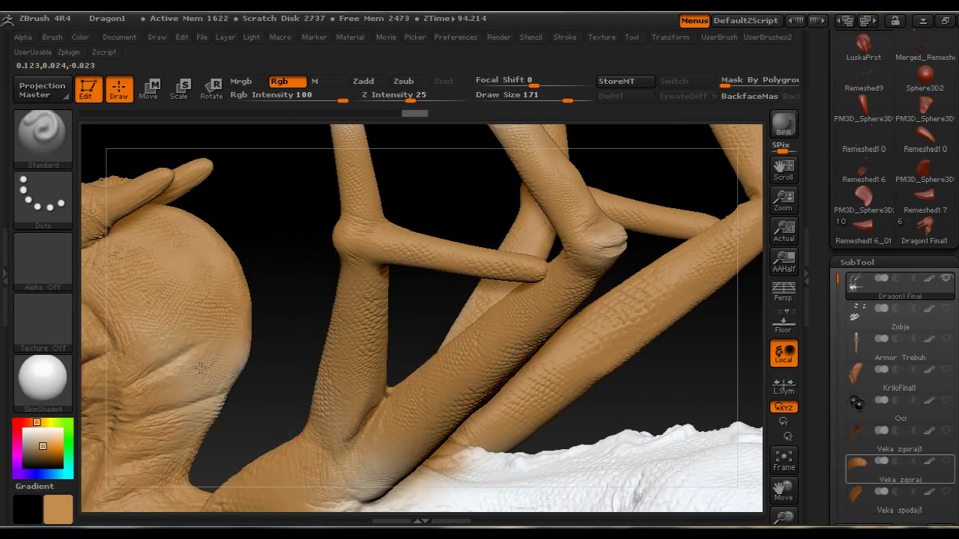
left_click_drag(204, 403, 215, 407)
left_click_drag(592, 239, 600, 247)
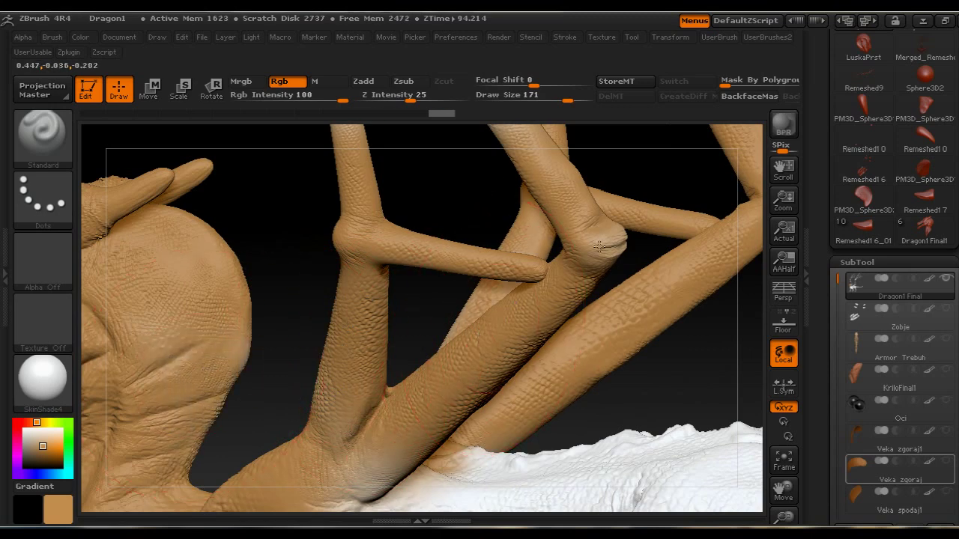
left_click_drag(390, 475, 650, 466)
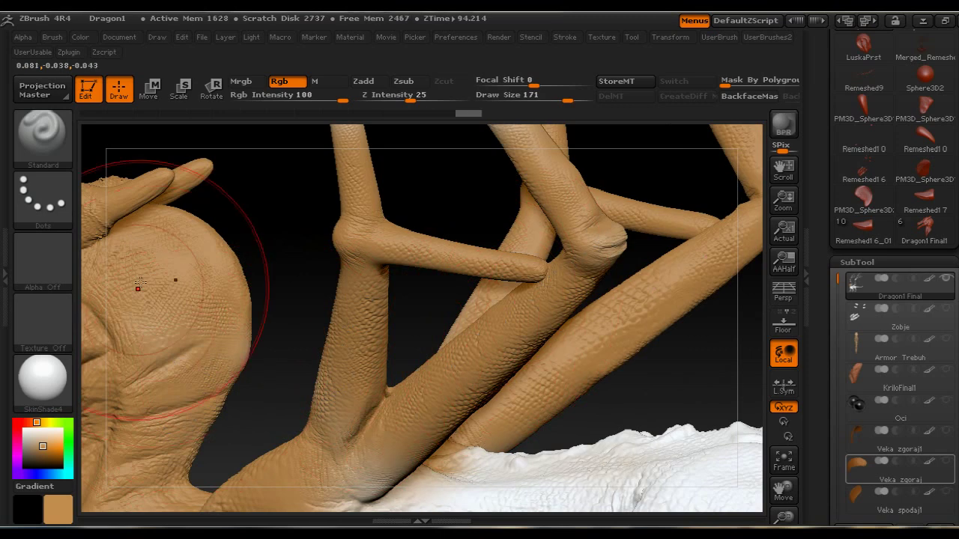
mouse_move(293, 239)
left_mouse_down()
mouse_move(322, 247)
mouse_move(293, 274)
mouse_move(372, 257)
mouse_move(106, 190)
mouse_move(255, 212)
mouse_move(300, 239)
mouse_move(278, 237)
left_mouse_up()
key("d")
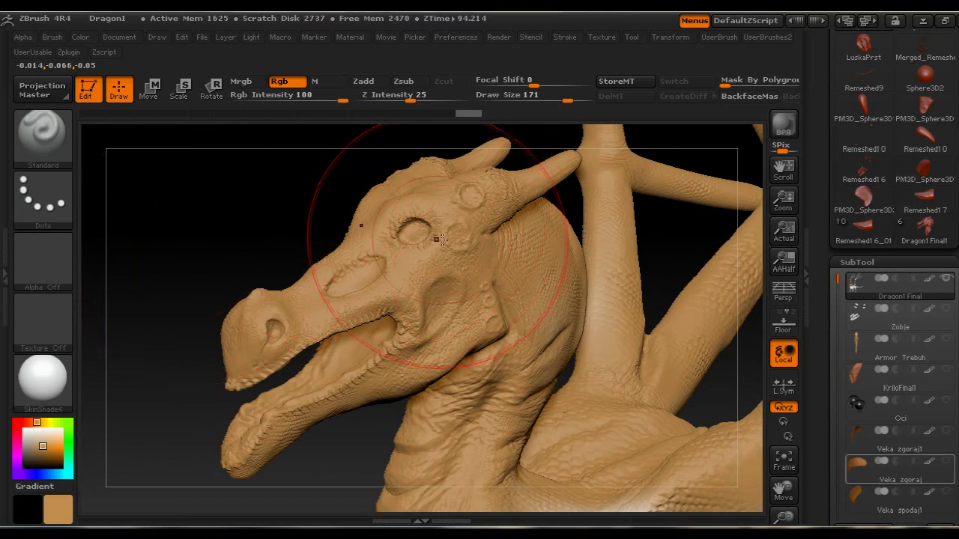
- Pick a deeper orange-brown and turn on the brush's CavityMask auto masking with an intensity of about 52
left_click(50, 450)
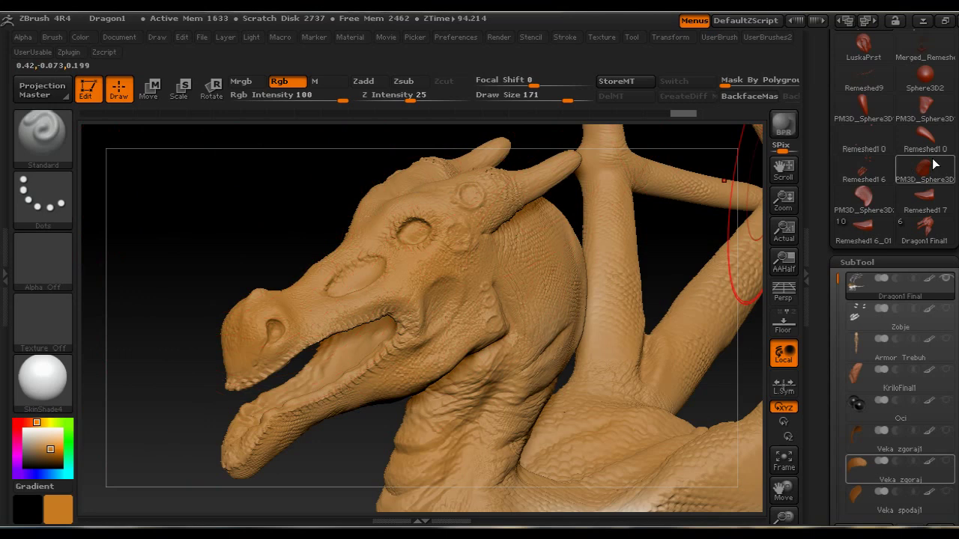
left_click(52, 38)
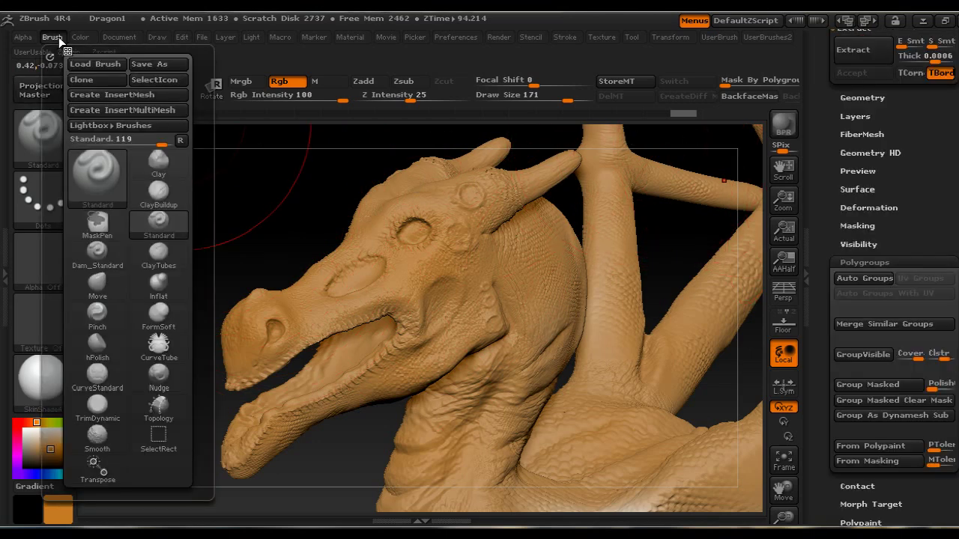
left_click_drag(949, 126, 950, 379)
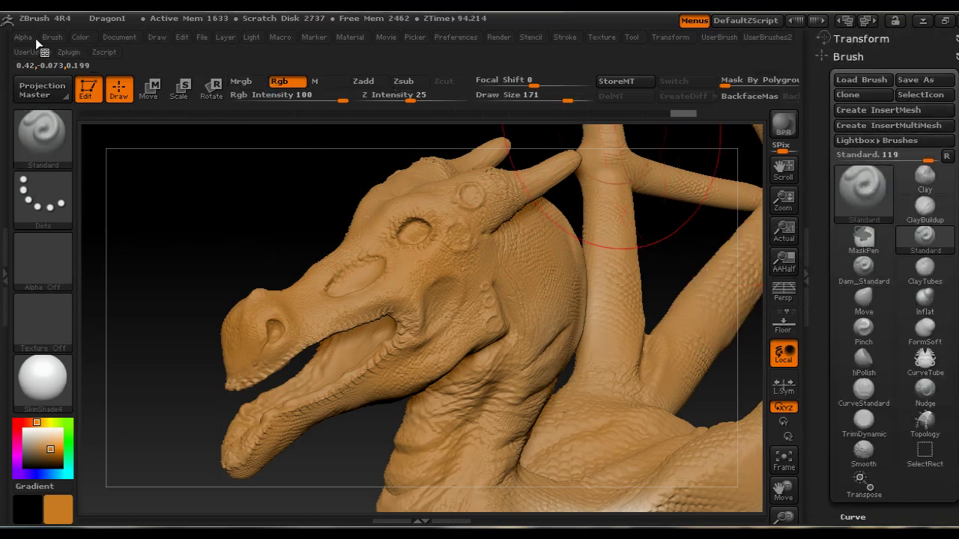
scroll(892, 277, "down", 8)
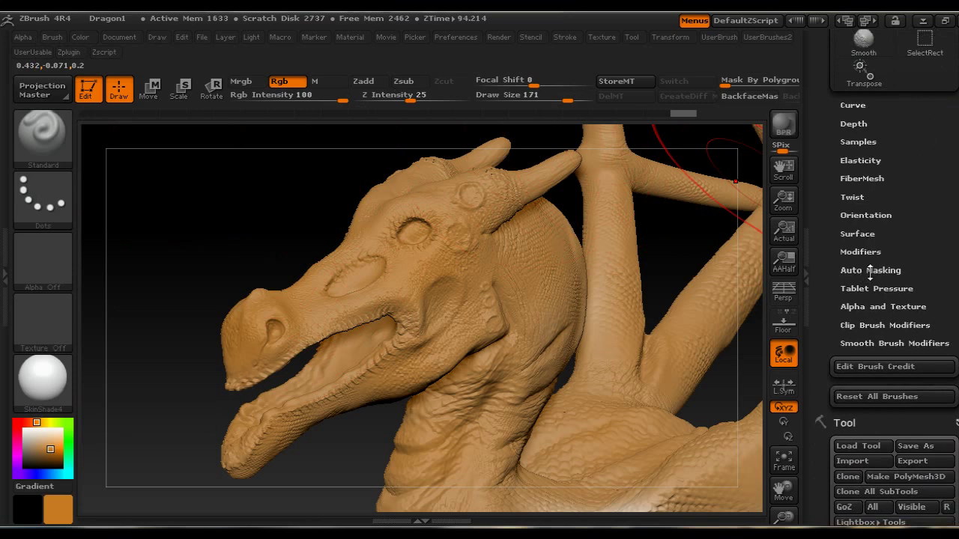
left_click(870, 272)
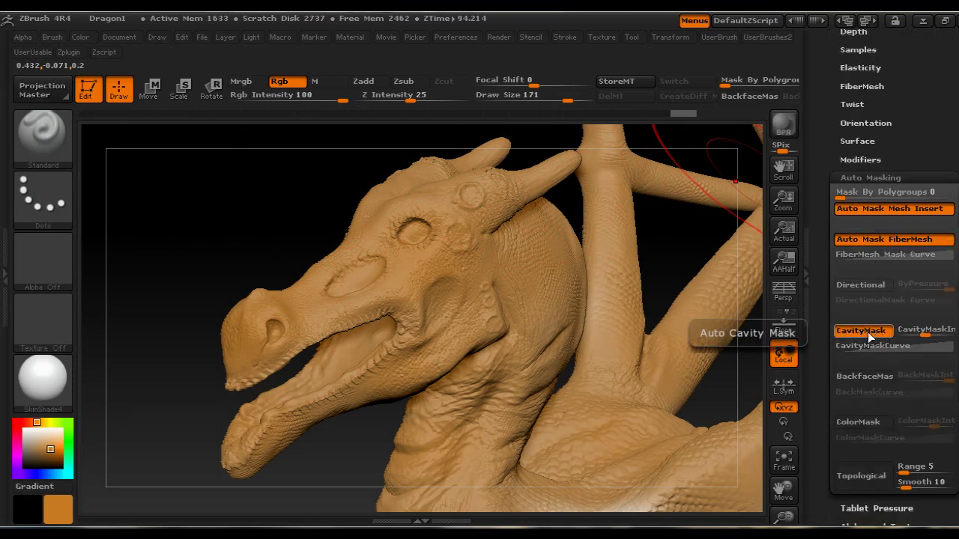
left_click(866, 332)
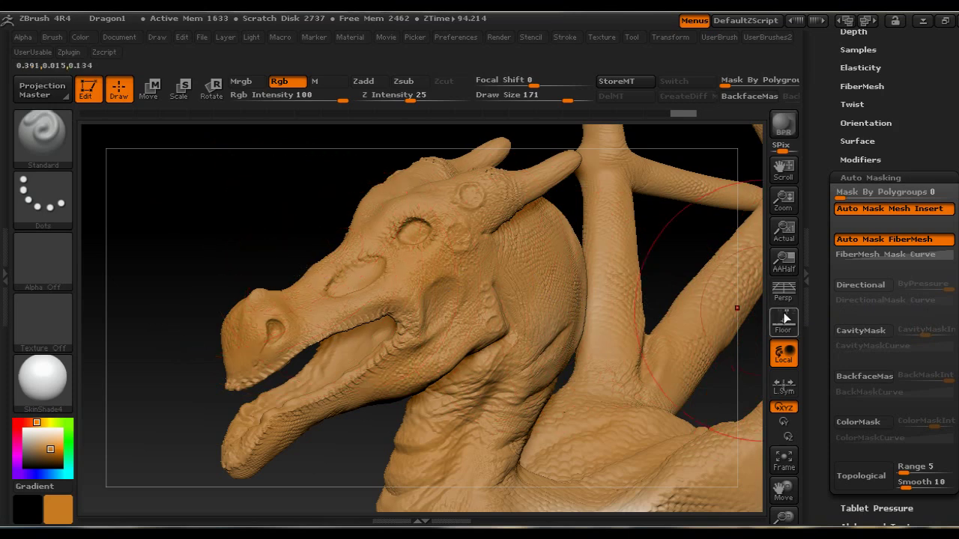
left_click(860, 331)
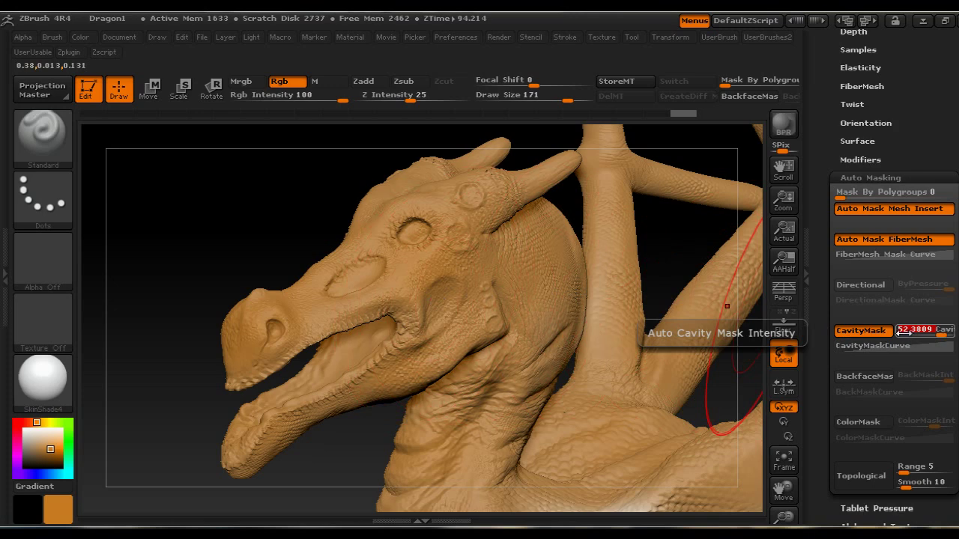
- Switch the paint colour to red and brush it over the top of the dragon's head and the snout
left_click(25, 423)
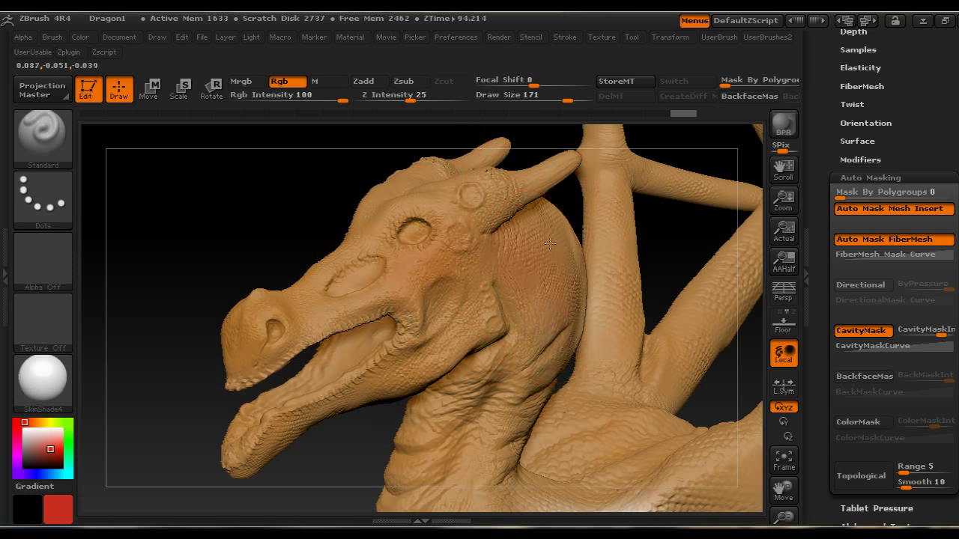
left_click_drag(454, 187, 361, 246)
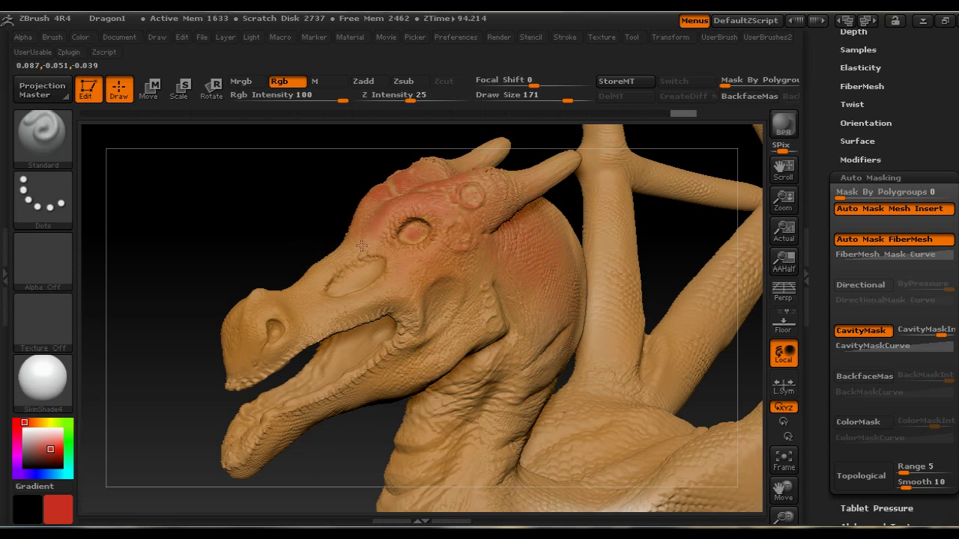
left_click_drag(305, 288, 226, 336)
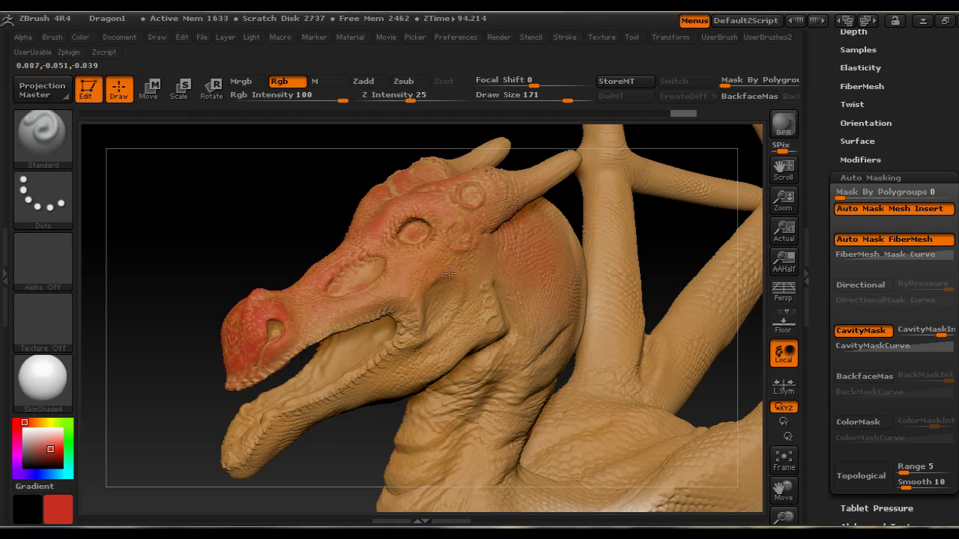
- Continue brushing red over the lower jaw, horns, cheek, front of the neck and inside of the mouth
left_click_drag(264, 427, 257, 444)
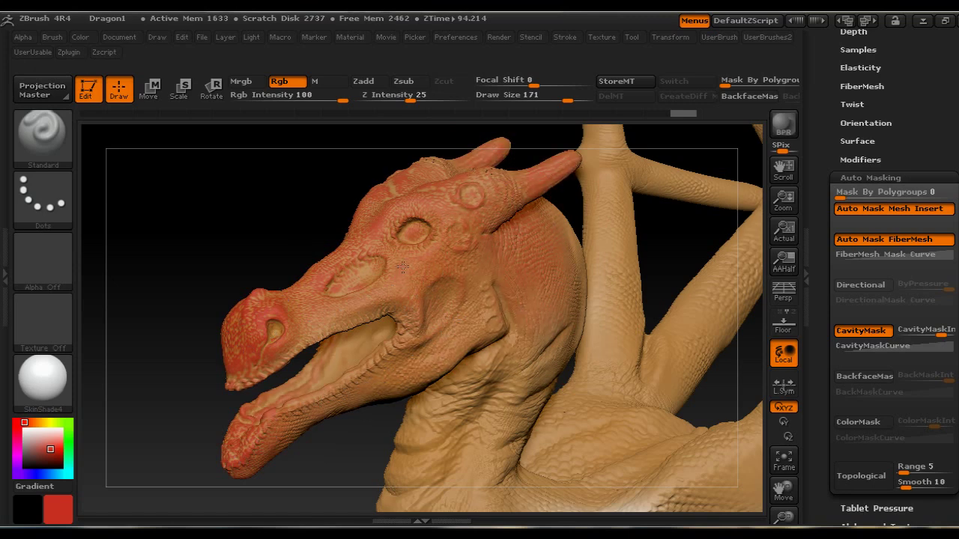
mouse_move(388, 266)
left_mouse_down()
mouse_move(323, 239)
mouse_move(469, 322)
left_mouse_up()
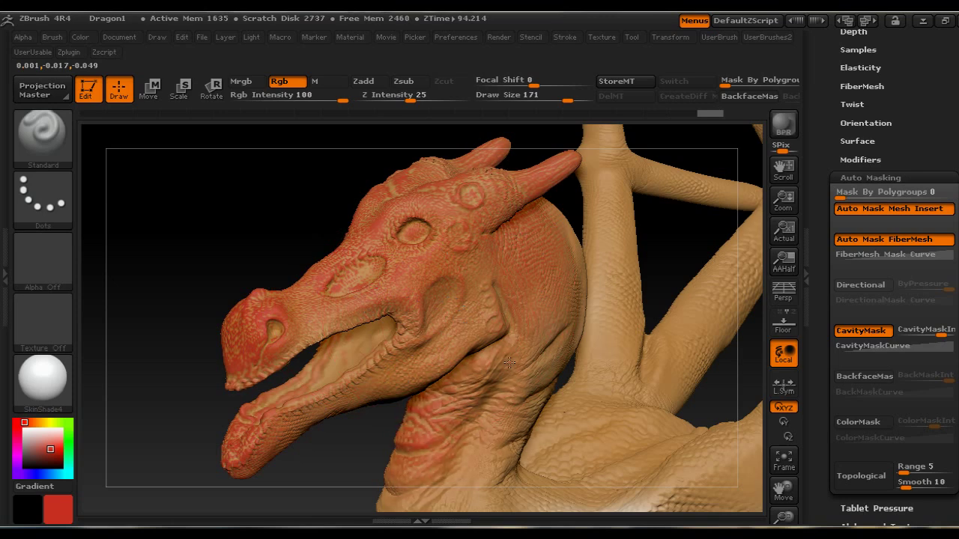
mouse_move(447, 282)
left_mouse_down()
mouse_move(300, 257)
mouse_move(299, 289)
mouse_move(300, 278)
mouse_move(313, 275)
mouse_move(342, 324)
left_mouse_up()
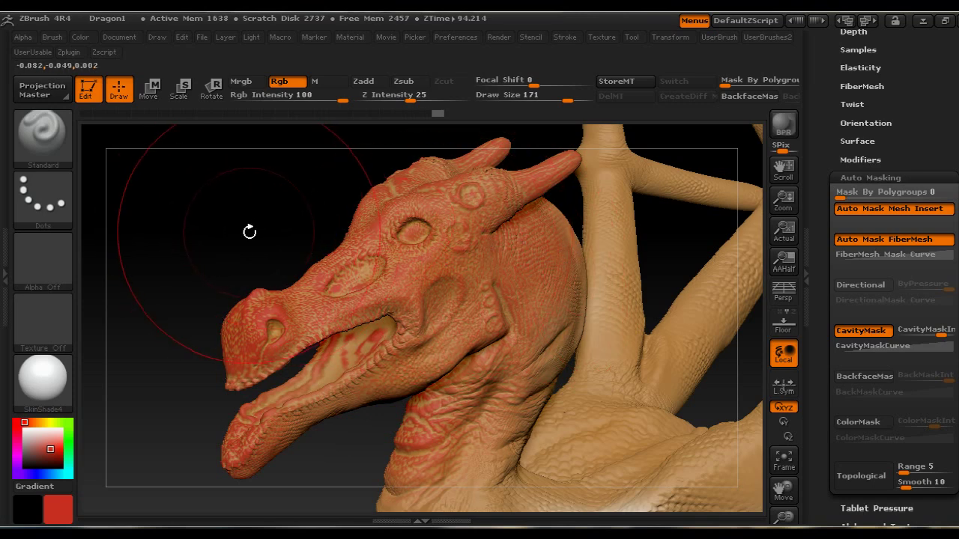
- Set the CavityMask intensity to about -76, pick green and paint it over the forehead, snout and cheek
left_click_drag(251, 235, 267, 276, "alt")
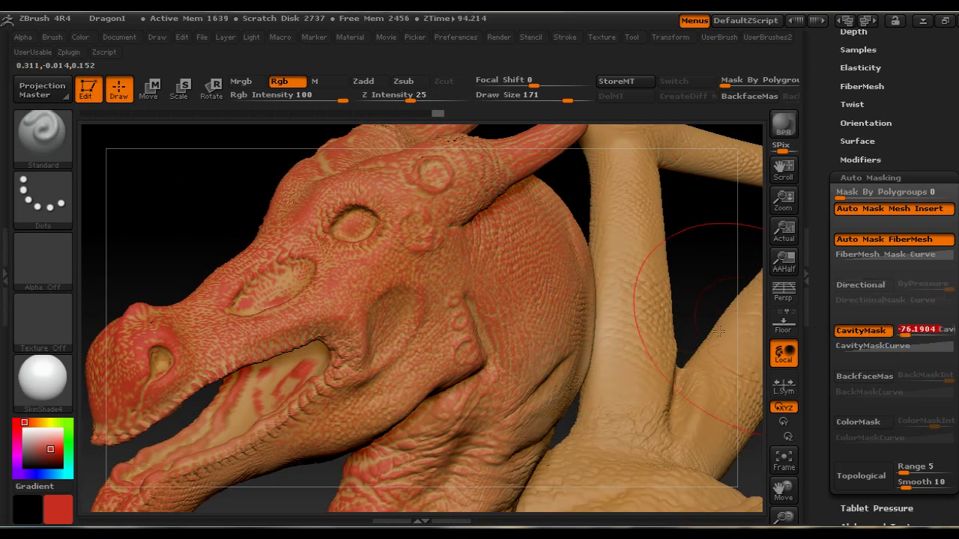
left_click(65, 423)
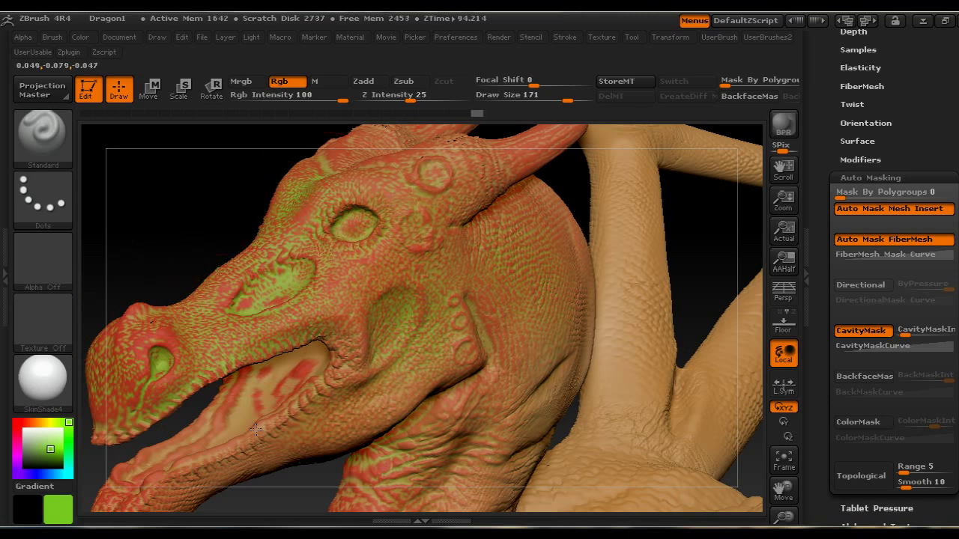
left_click_drag(197, 227, 274, 240)
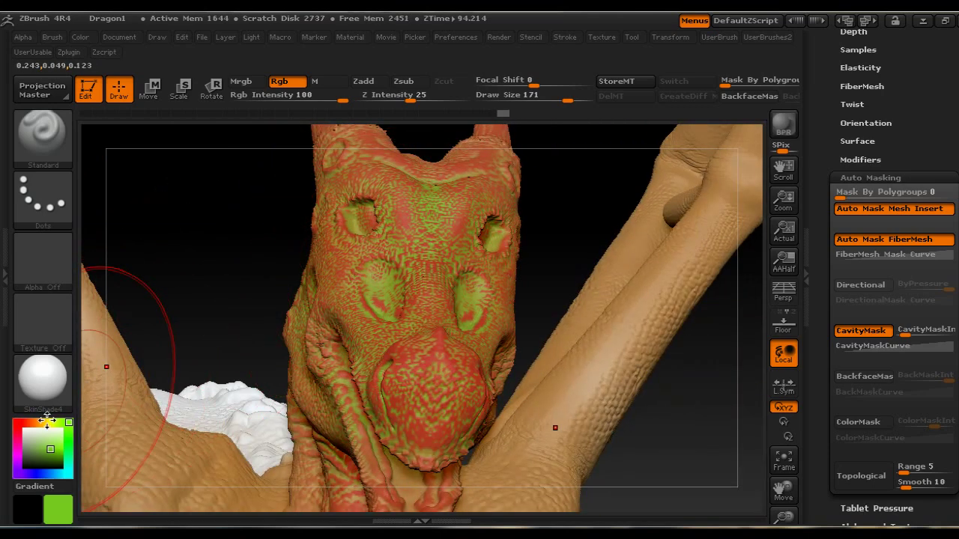
- Switch the paint colour to orange and brush it over the front of the snout and its hollows
left_click_drag(37, 424, 112, 391)
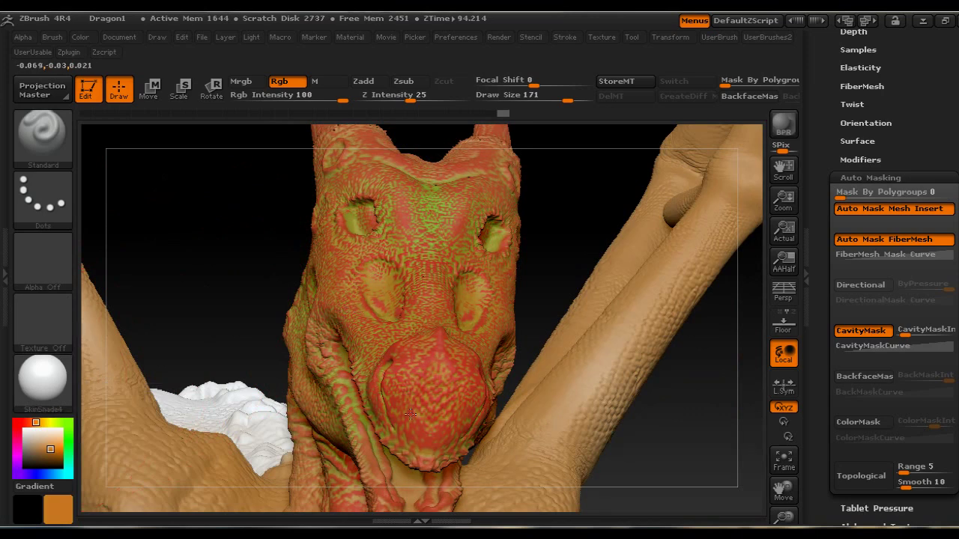
mouse_move(218, 255)
left_mouse_down()
mouse_move(160, 252)
mouse_move(187, 241)
left_mouse_up()
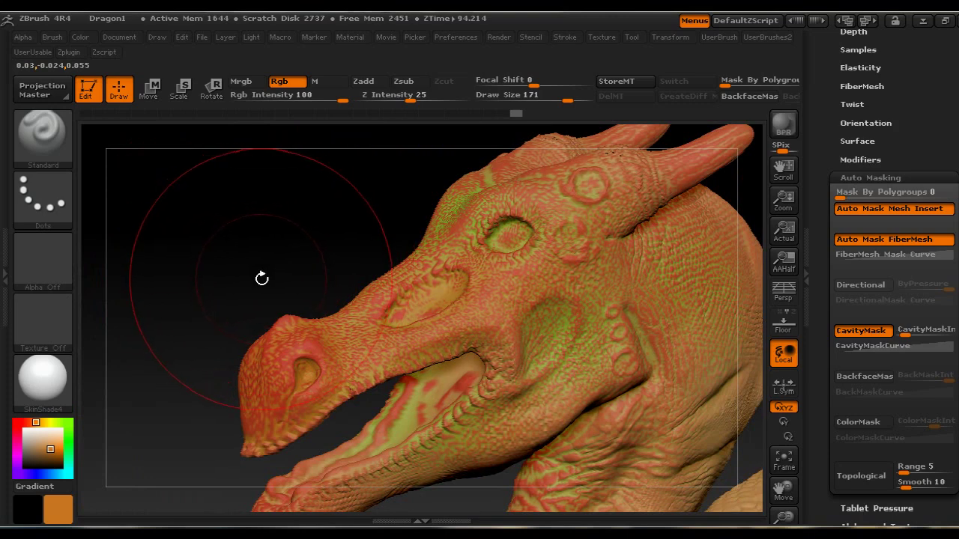
mouse_move(264, 270)
left_mouse_down()
mouse_move(250, 265)
mouse_move(260, 220)
left_mouse_up()
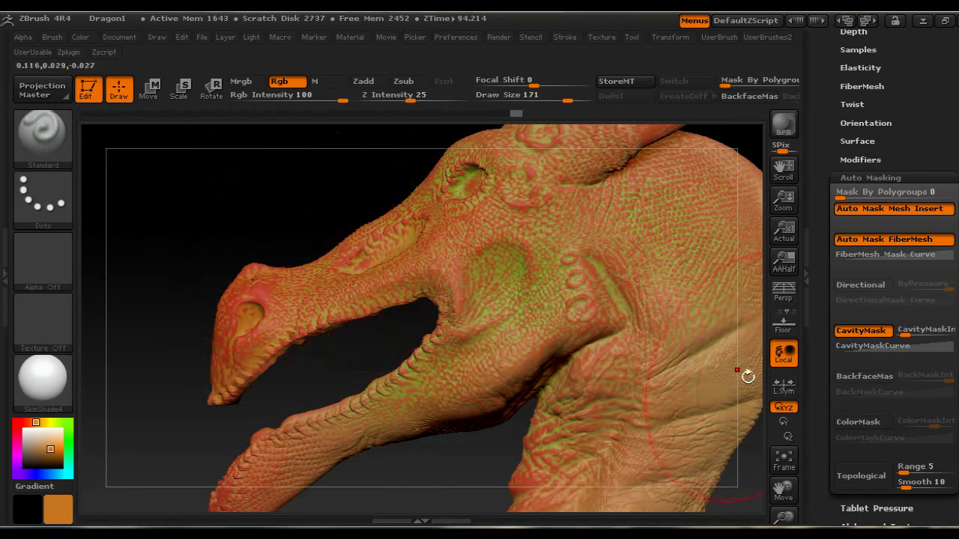
- Examine the polygroups and topology around the dragon's head and jaws with the polyframe display
key("shift+f")
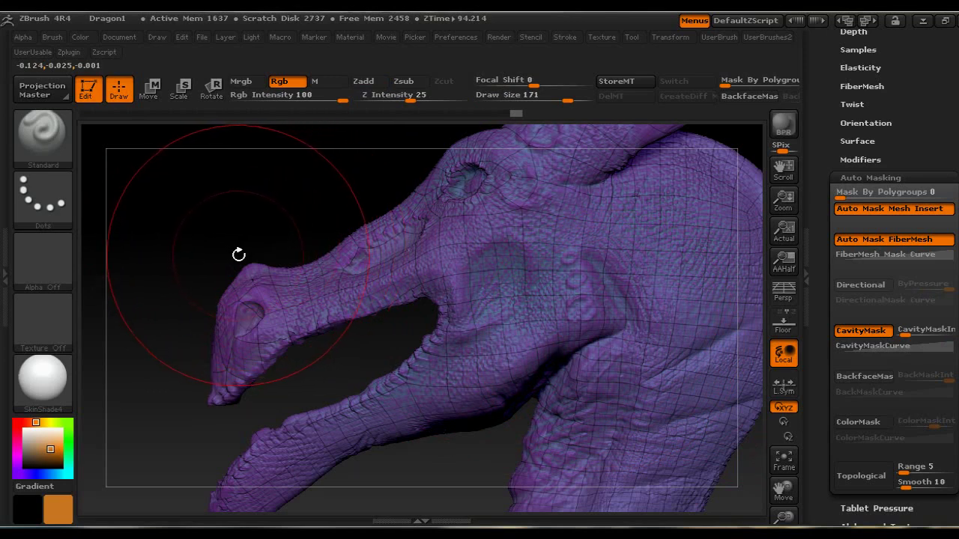
key("shift+d")
mouse_move(224, 238)
left_mouse_down()
mouse_move(207, 220)
mouse_move(262, 339)
left_mouse_up()
key("d")
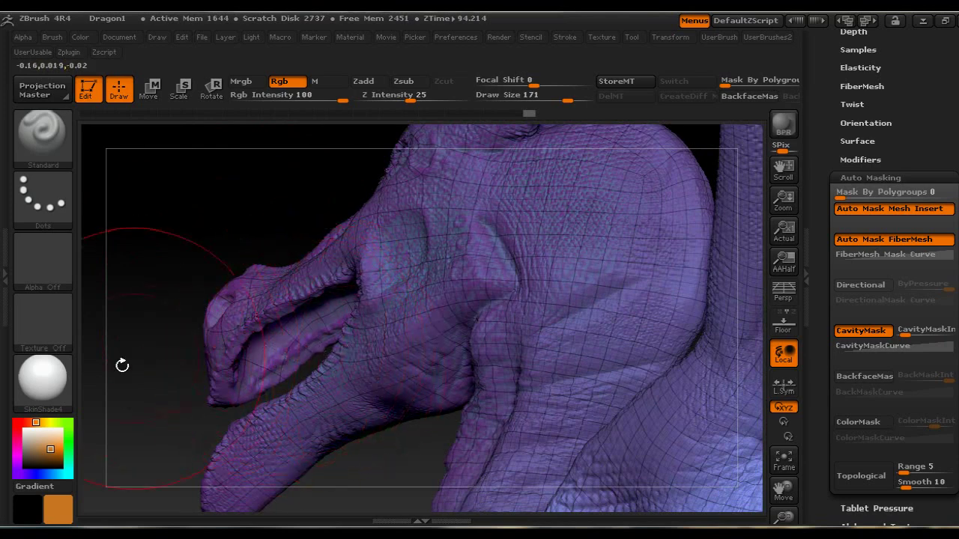
key("shift+f")
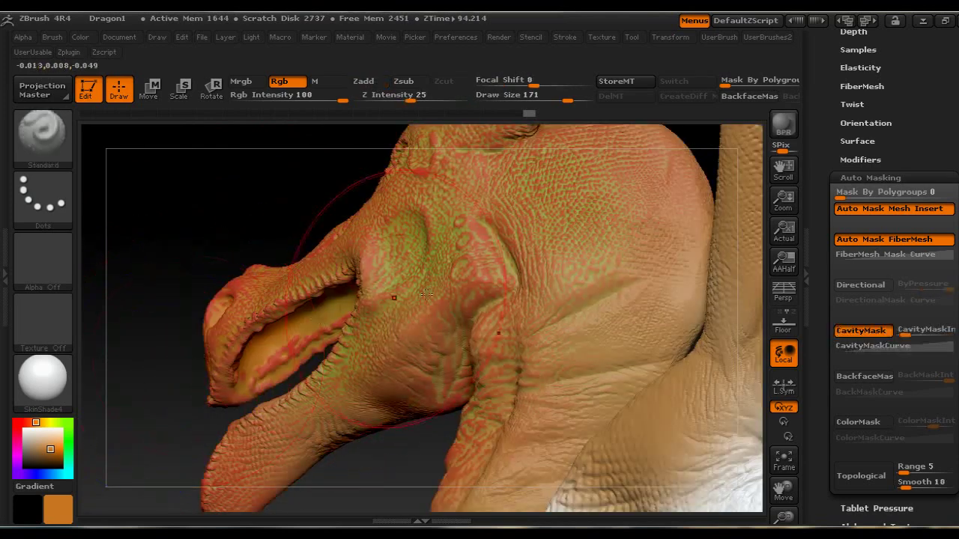
- Turn off CavityMask, pick a grey-brown colour and try painting the inside of the upper jaw, undoing the strokes
left_click(856, 333)
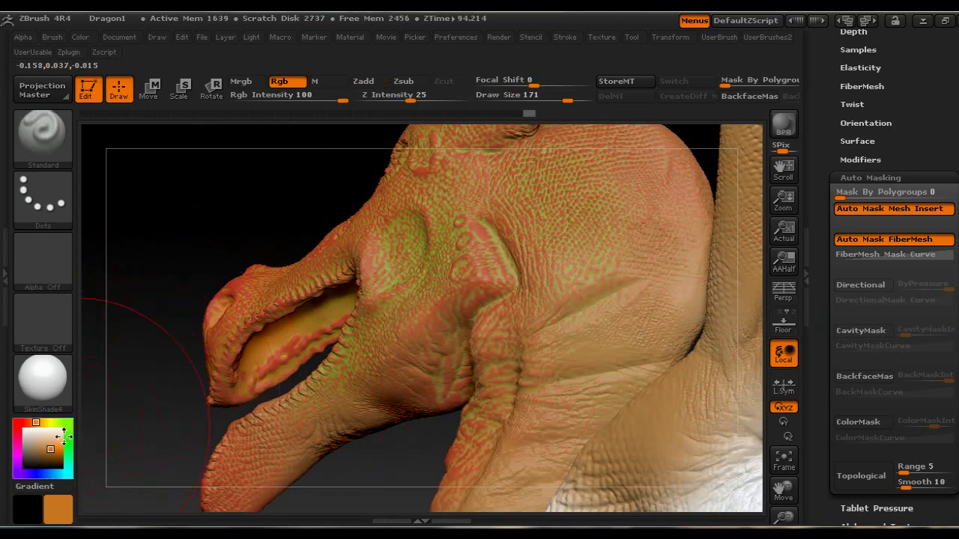
left_click(33, 451)
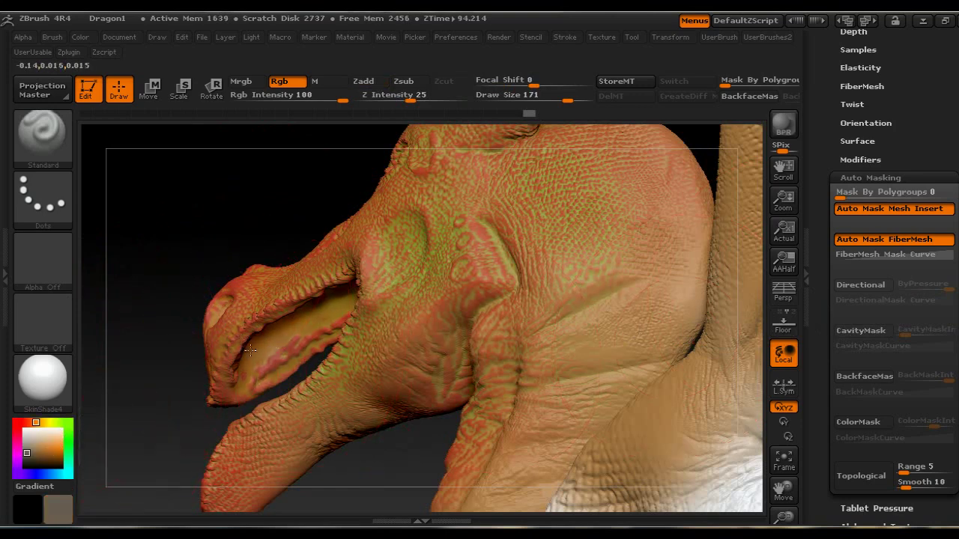
left_click_drag(303, 322, 309, 314)
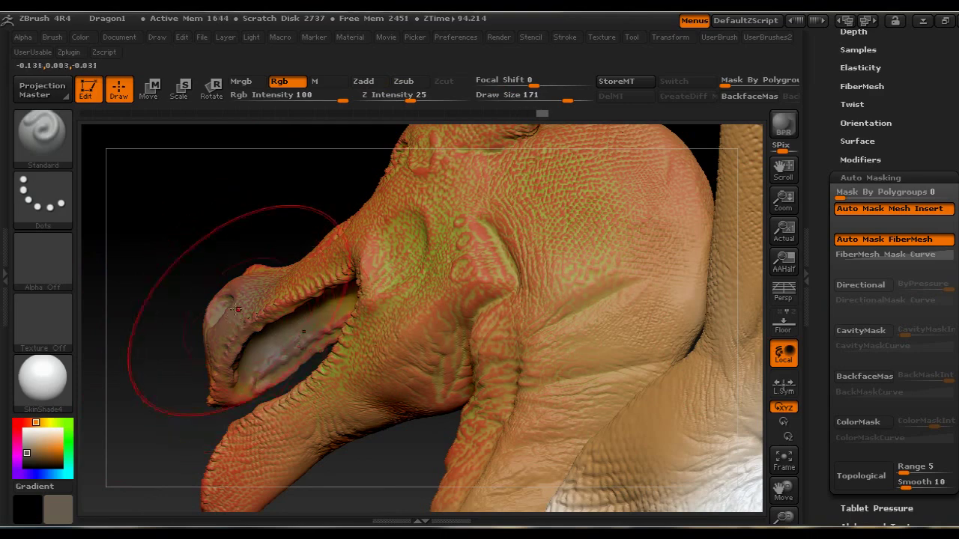
mouse_move(190, 262)
left_mouse_down()
mouse_move(218, 295)
mouse_move(250, 311)
mouse_move(157, 292)
mouse_move(118, 267)
mouse_move(143, 267)
left_mouse_up()
key("ctrl")
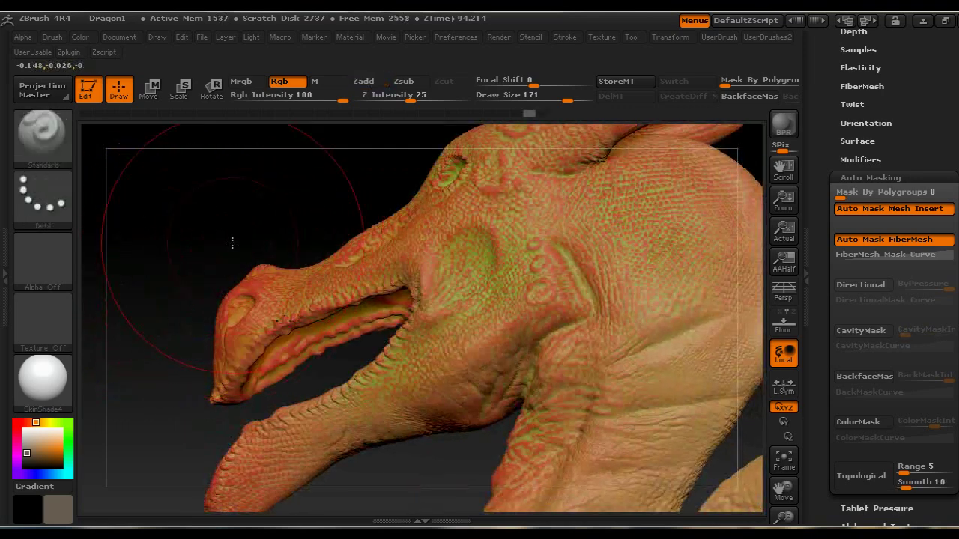
- Set the masking brush's stroke to Lasso and mask the upper snout in front of the eye
left_click_drag(232, 242, 250, 257)
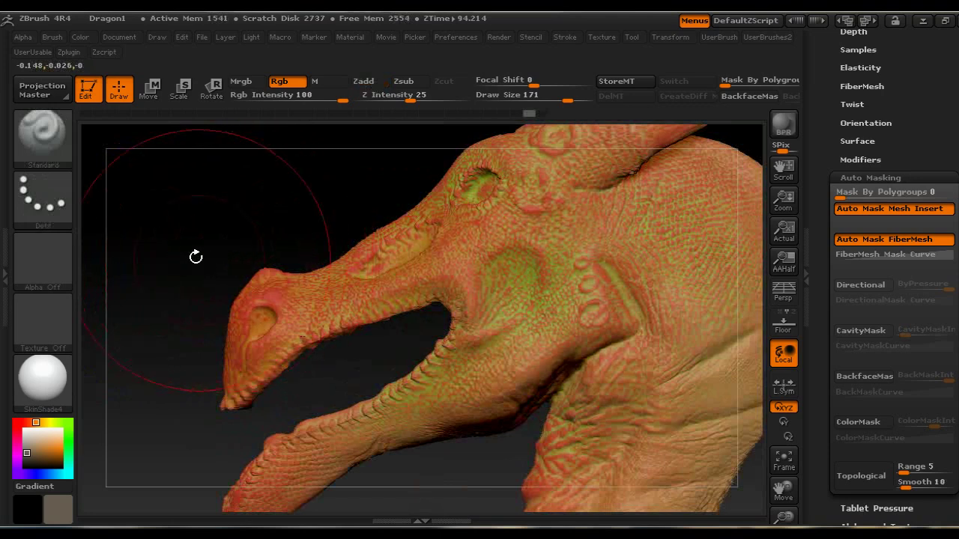
key("ctrl")
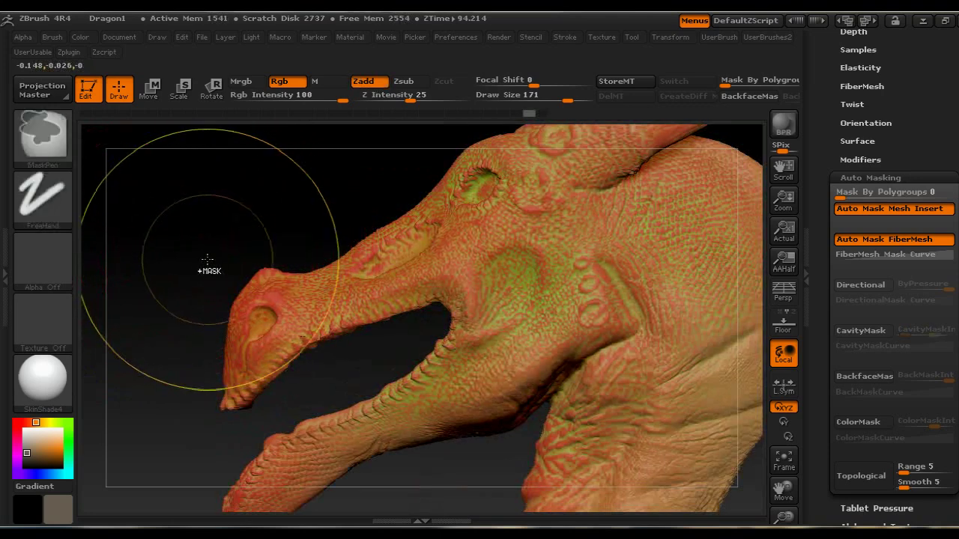
left_click(63, 205)
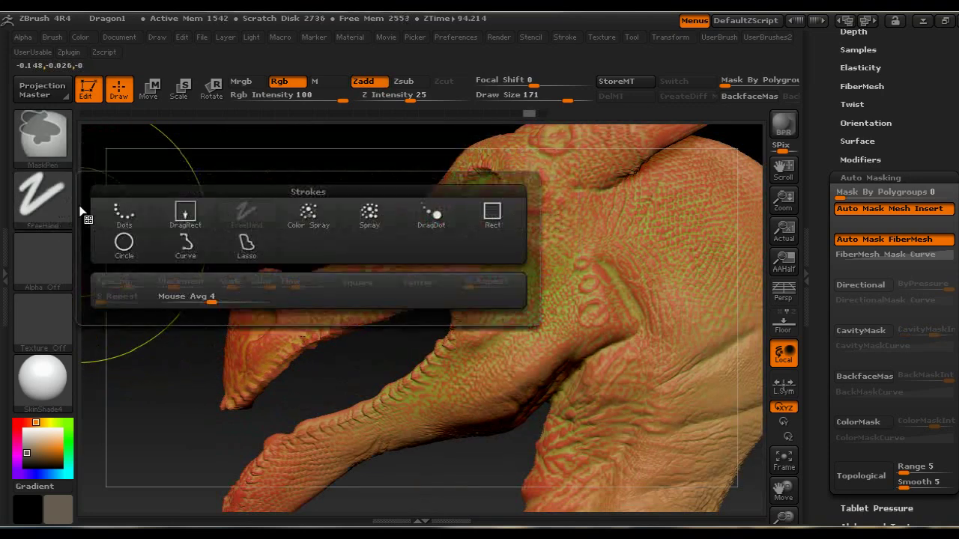
left_click(238, 247)
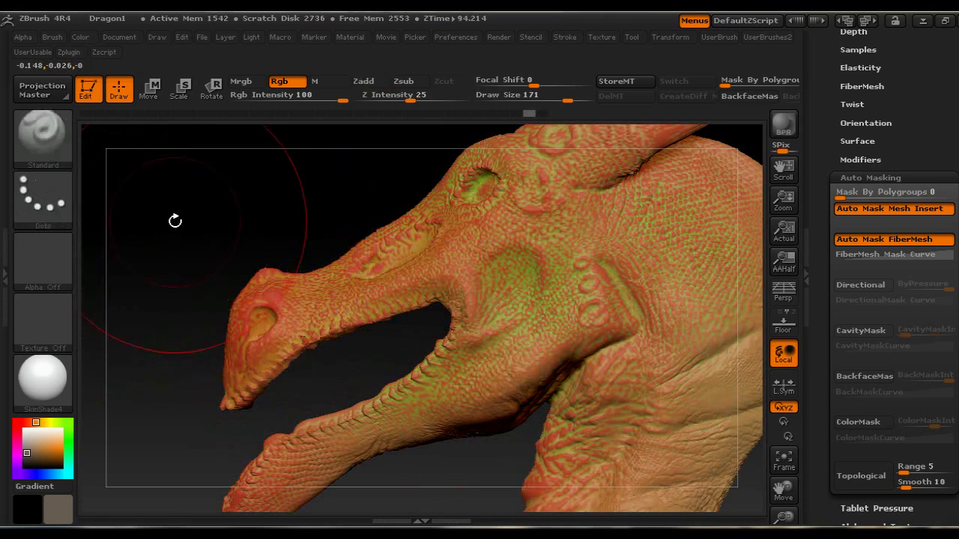
key("ctrl")
mouse_move(173, 399)
left_mouse_down("ctrl")
mouse_move(250, 426)
mouse_move(433, 284)
mouse_move(467, 218)
mouse_move(401, 177)
left_mouse_up("ctrl")
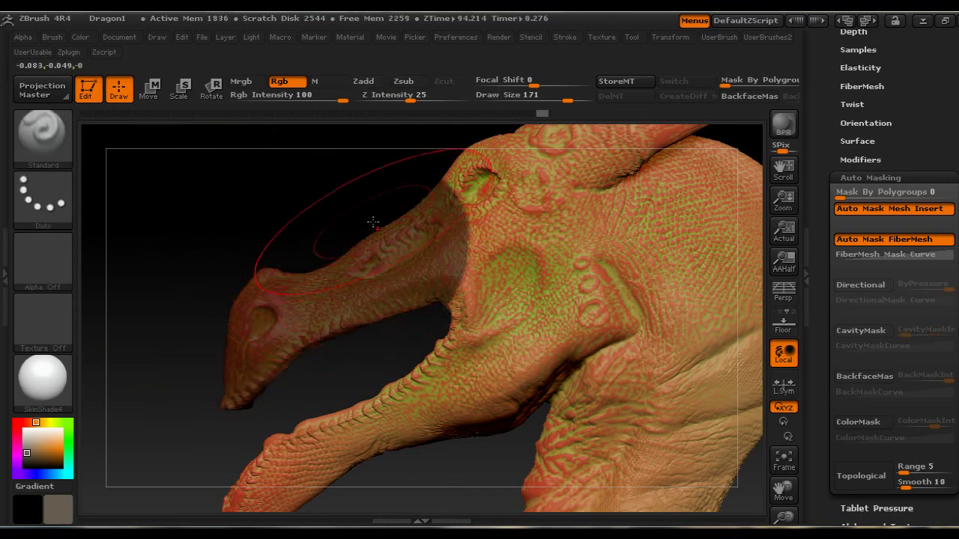
- Turn the masked snout into its own polygroup and isolate it, hiding the rest of the dragon
key("ctrl")
left_click_drag(369, 225, 368, 222, "ctrl")
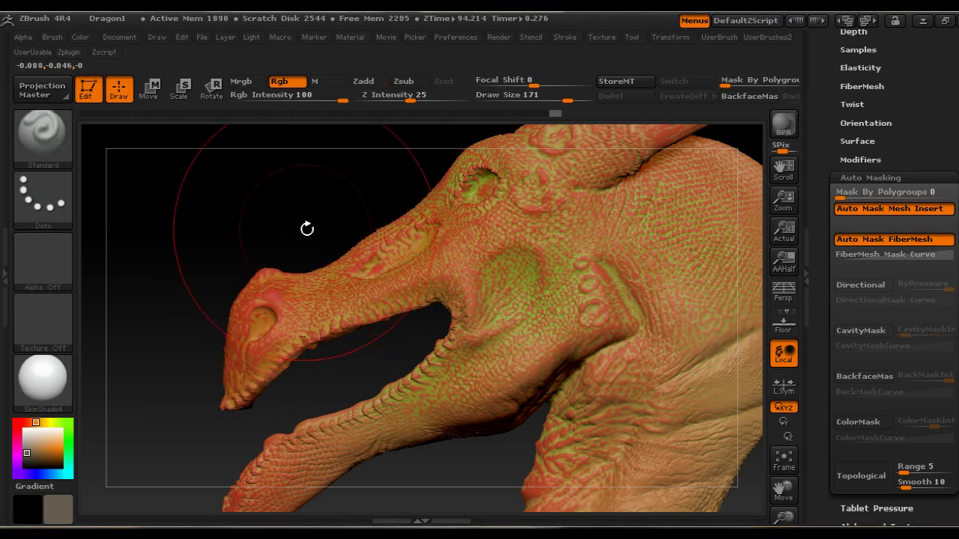
key("shift+f")
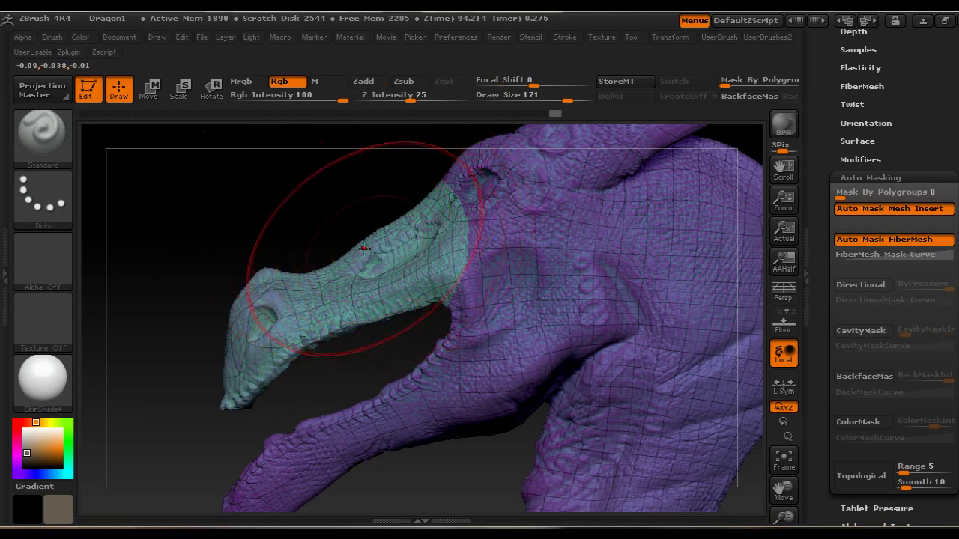
key("shift+f")
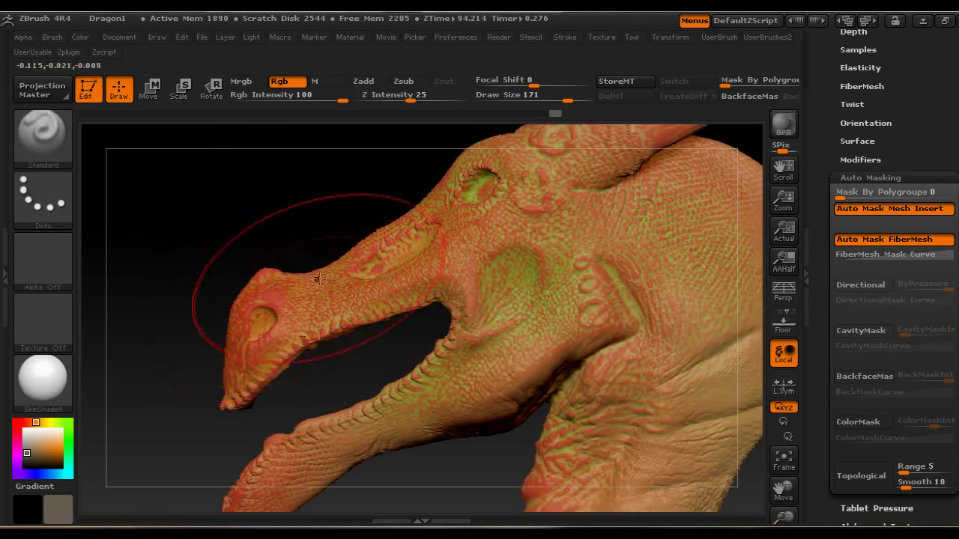
key("ctrl+shift")
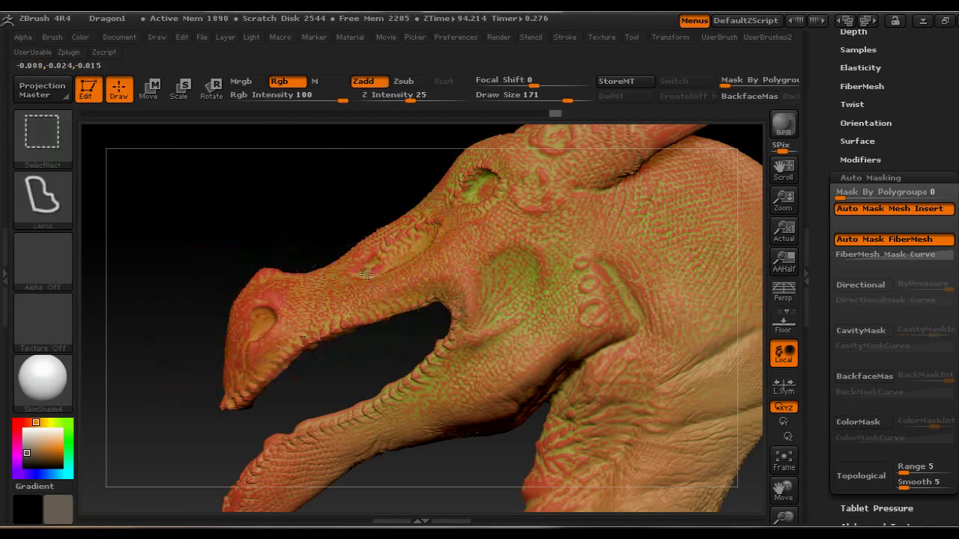
left_click(362, 274, "ctrl+shift")
- Reduce the draw size to 99, try painting the isolated snout's palate grey-brown and undo the strokes
mouse_move(437, 368)
left_mouse_down()
mouse_move(217, 297)
mouse_move(277, 263)
left_mouse_up()
key("s")
left_click_drag(413, 301, 394, 301)
mouse_move(362, 355)
left_mouse_down()
mouse_move(395, 324)
mouse_move(423, 248)
left_mouse_up()
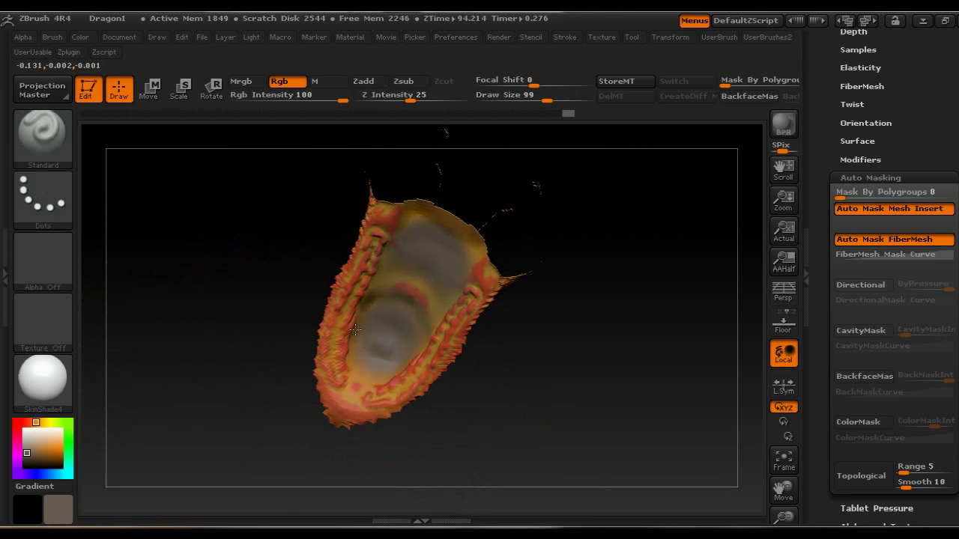
left_click_drag(368, 319, 367, 378)
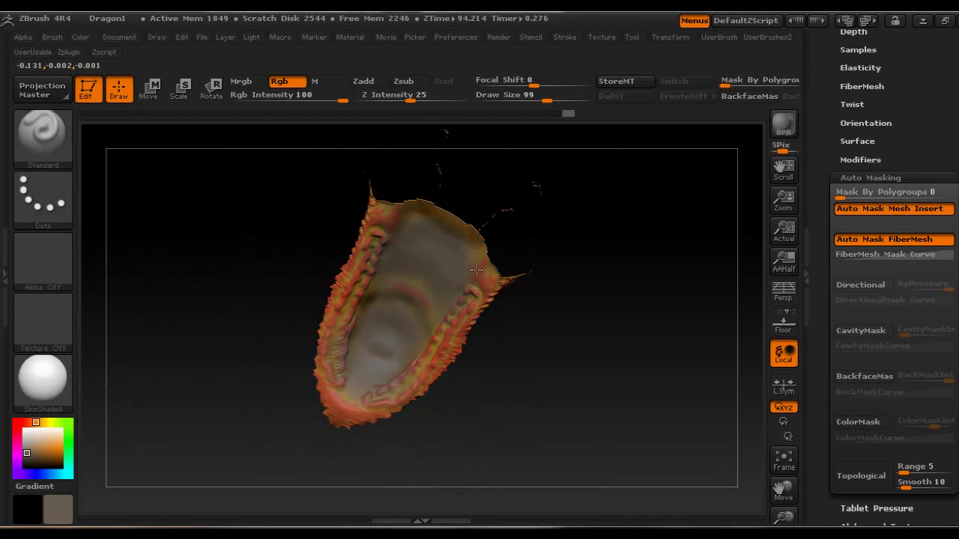
left_click_drag(202, 264, 297, 340)
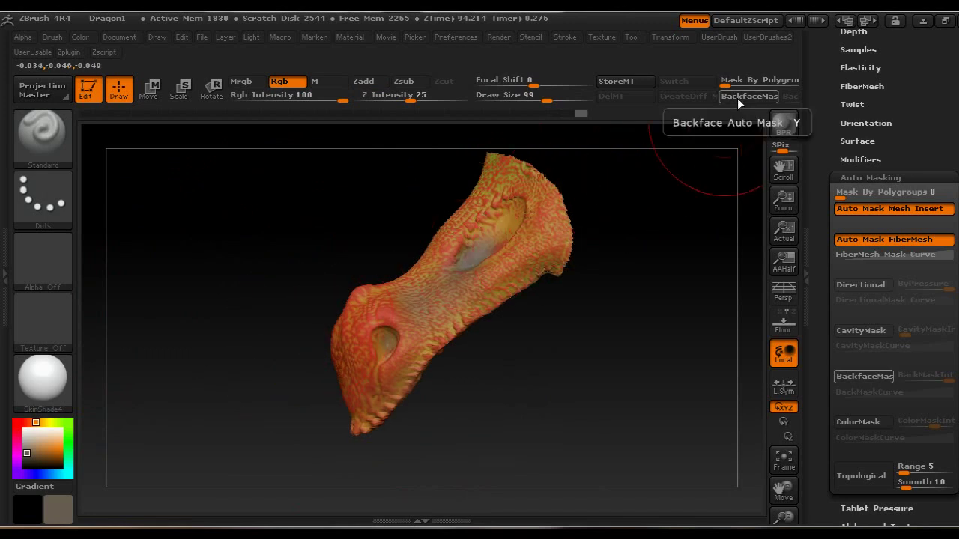
key("ctrl+z")
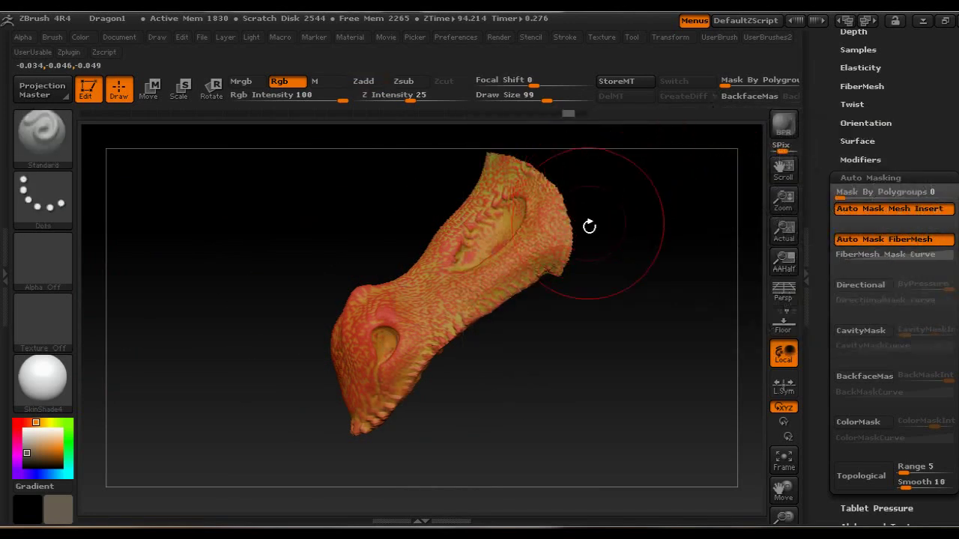
- Turn on BackfaceMask auto masking and paint the roof of the mouth grey-brown
left_click(746, 97)
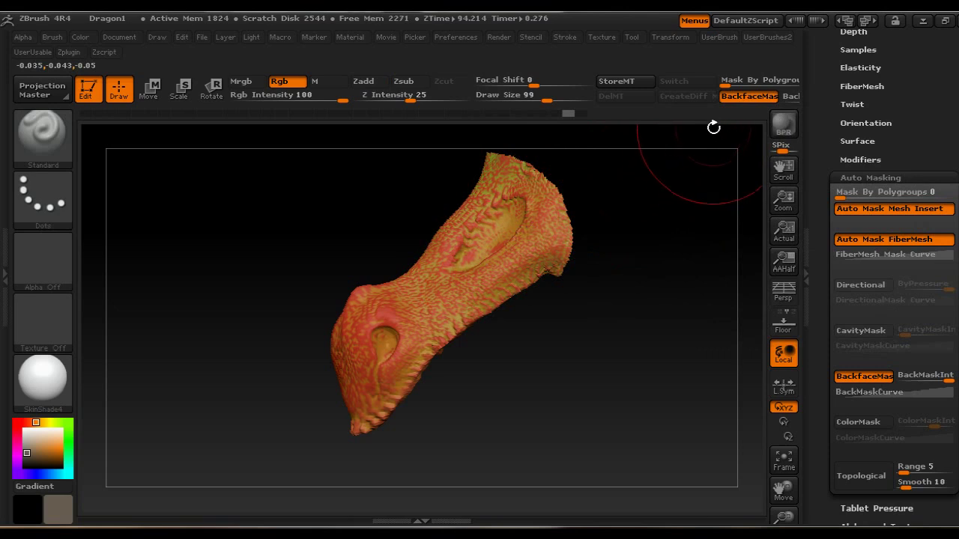
left_click(742, 99)
left_click(747, 97)
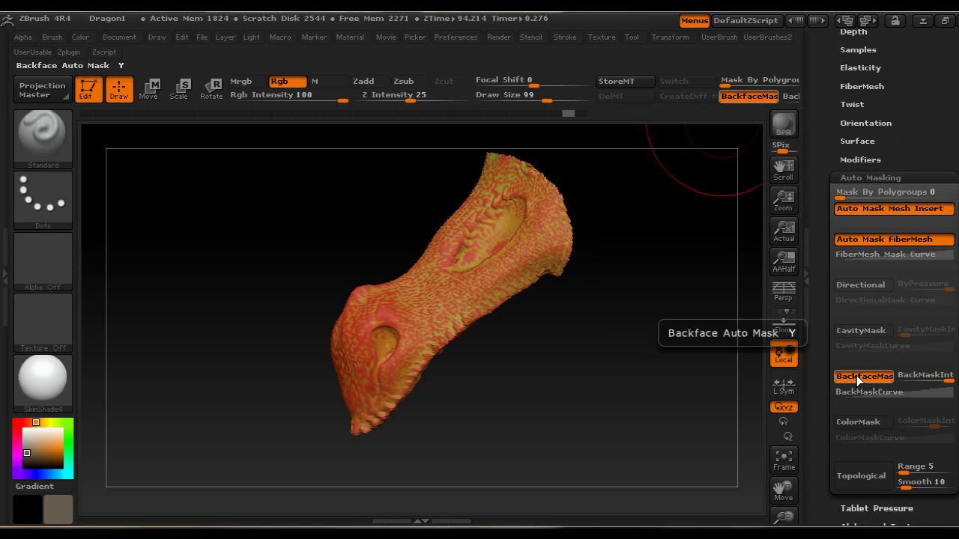
left_click_drag(573, 336, 451, 302)
mouse_move(405, 336)
left_mouse_down()
mouse_move(417, 263)
mouse_move(442, 239)
left_mouse_up()
left_click_drag(391, 364, 385, 330)
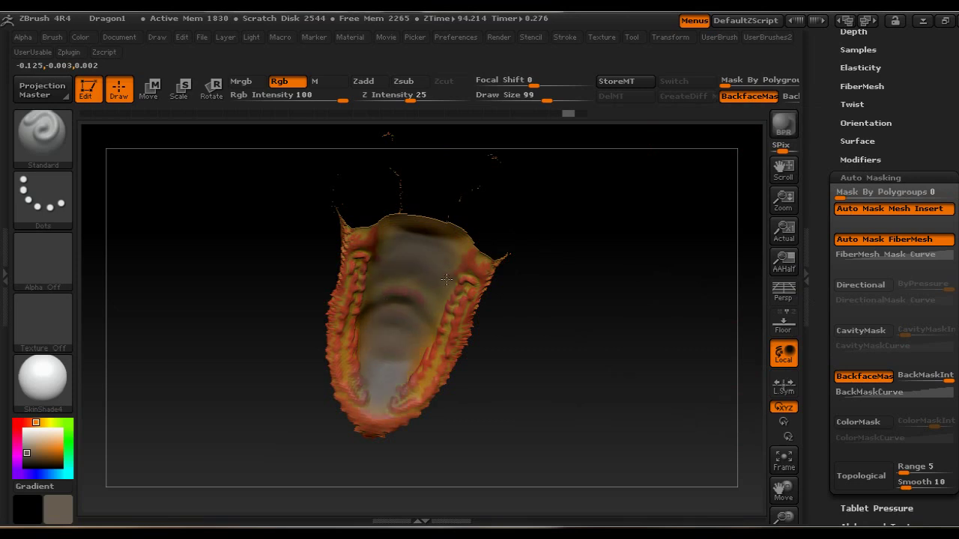
left_click_drag(240, 280, 446, 289)
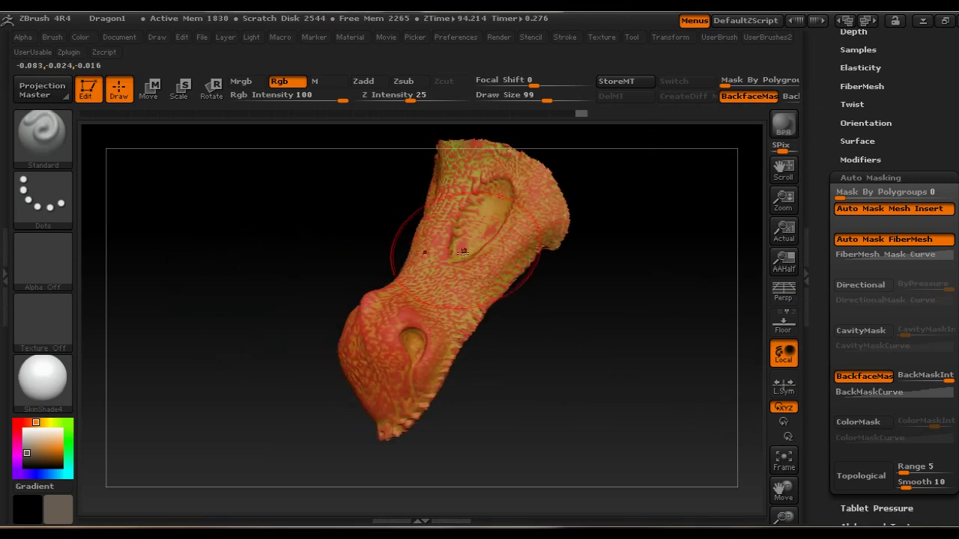
left_click_drag(592, 319, 511, 290)
- Turn off BackfaceMask auto masking and unhide the rest of the dragon
left_click(749, 96)
left_click_drag(585, 207, 632, 237)
key("ctrl+shift")
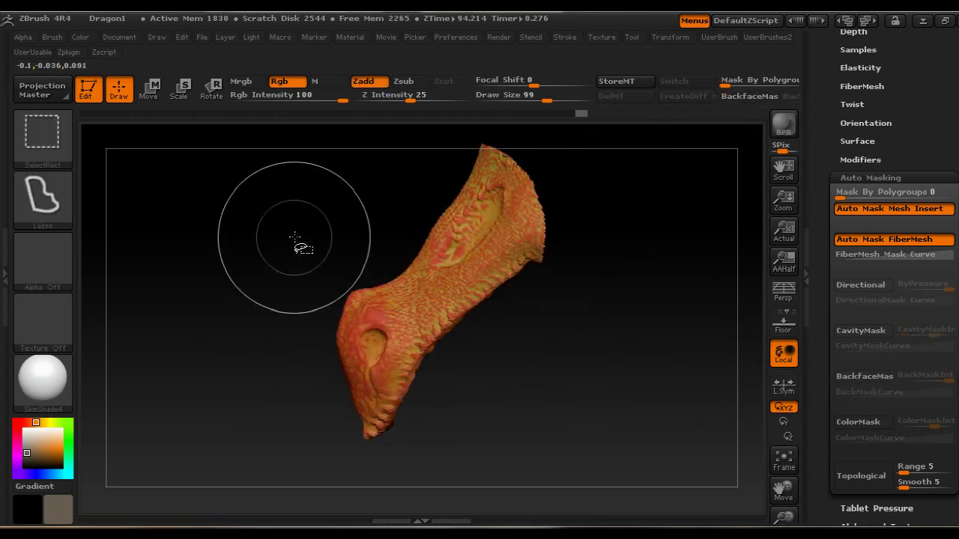
left_click(337, 245, "ctrl+shift")
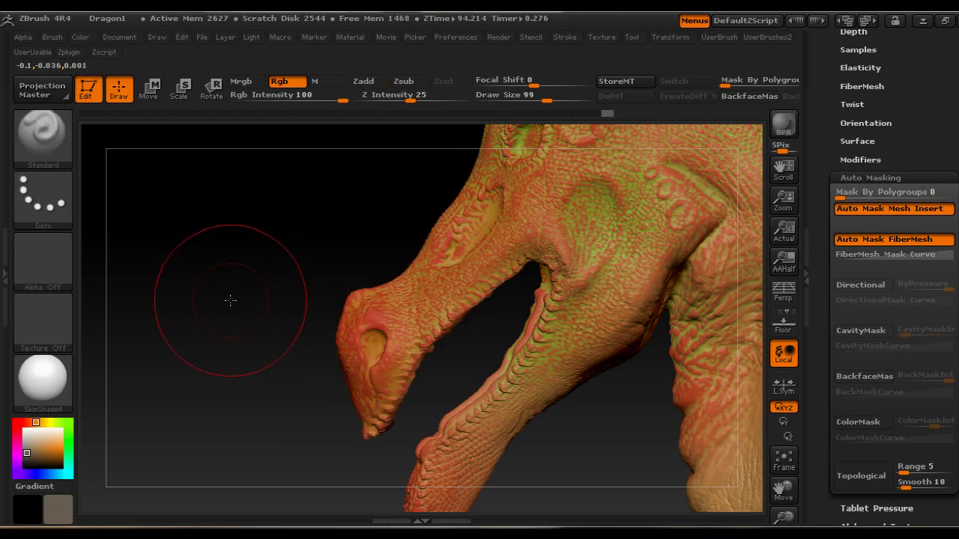
- Select the Zobje teeth subtool and hide the Dragon1 Final body subtool
key("shift+d")
key("d")
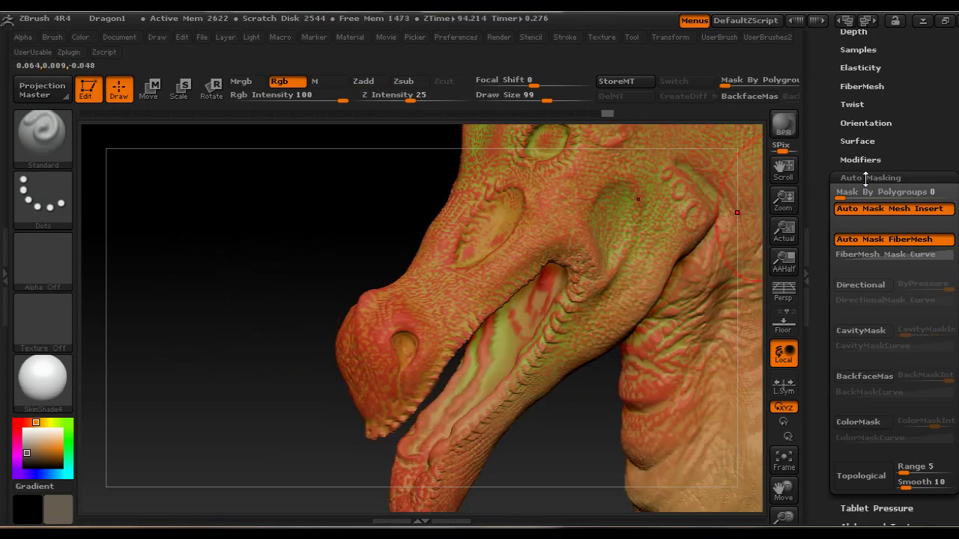
left_click(866, 178)
scroll(922, 280, "up", 5)
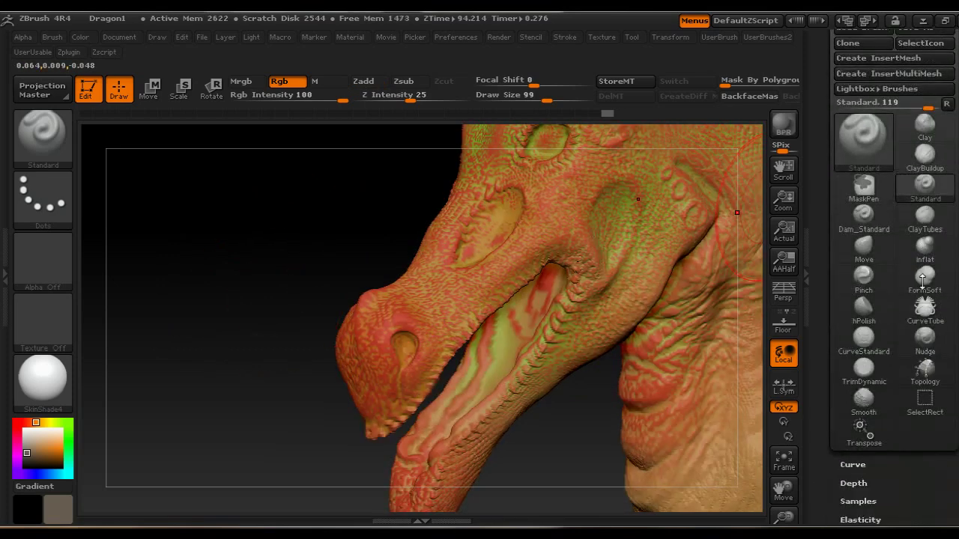
scroll(922, 280, "down", 8)
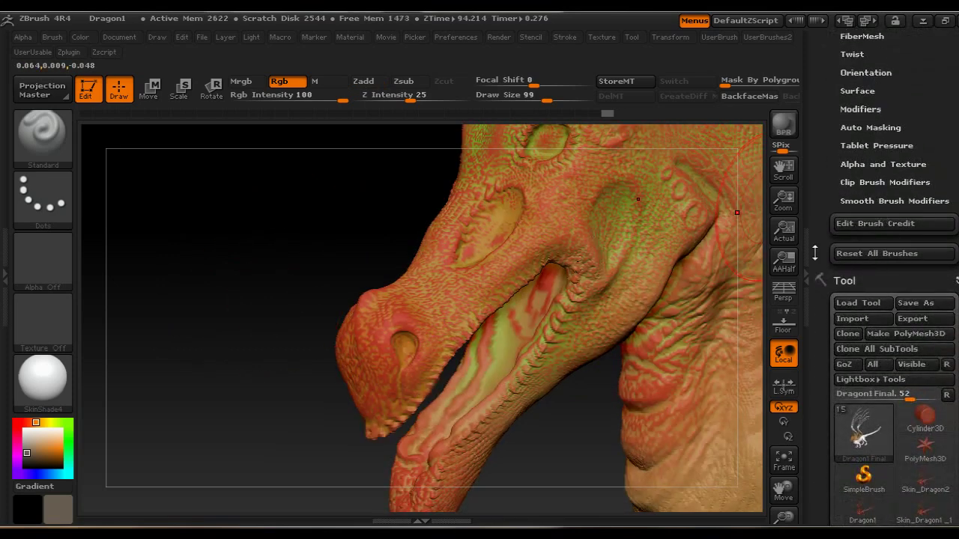
key("n")
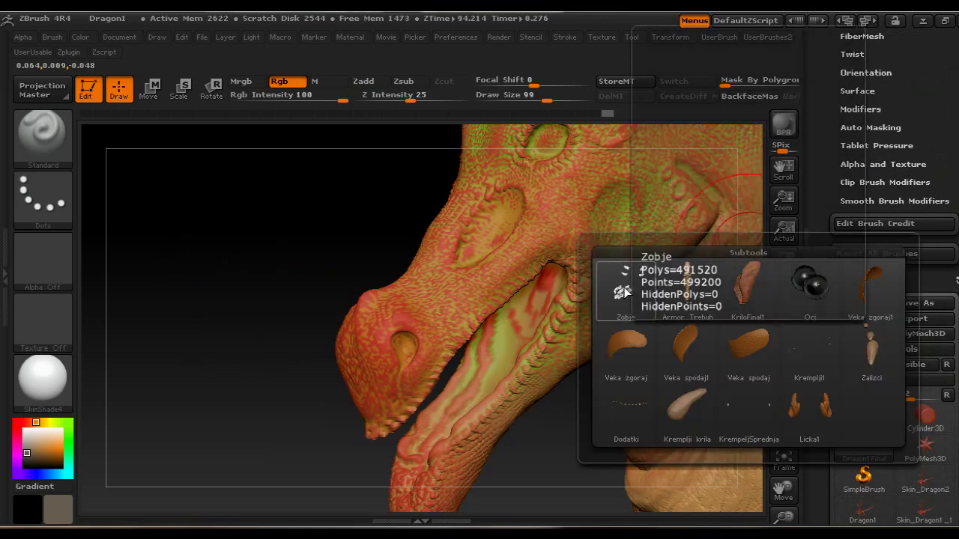
left_click(623, 291)
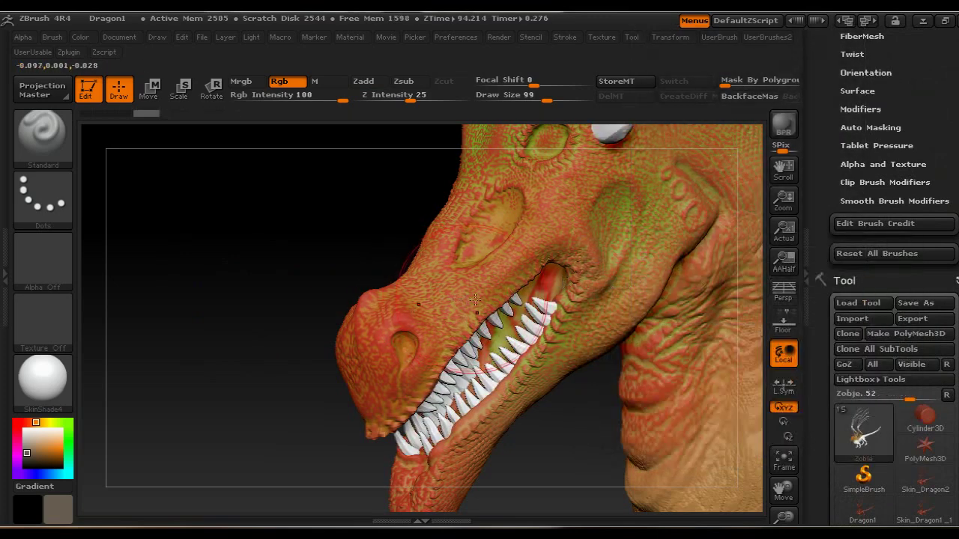
left_click_drag(952, 284, 947, 137)
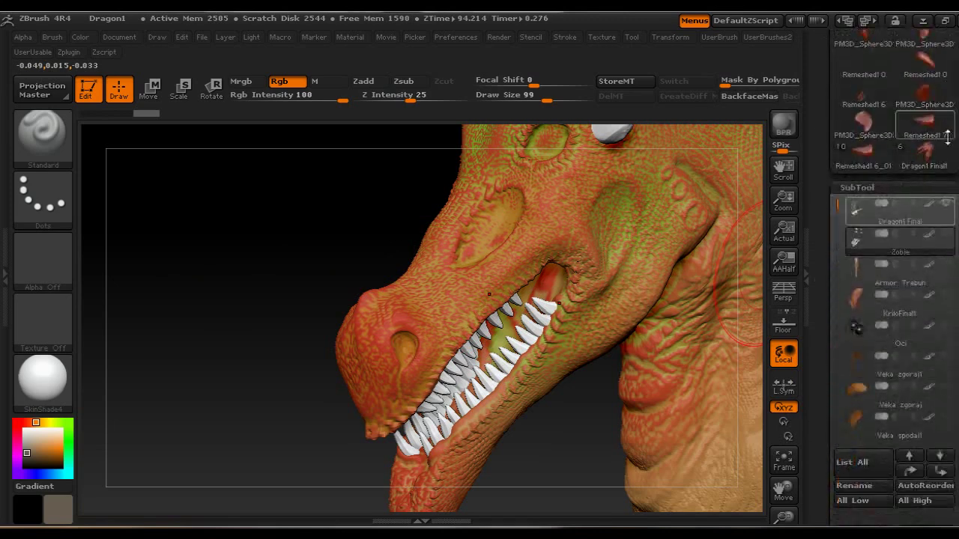
left_click(948, 210)
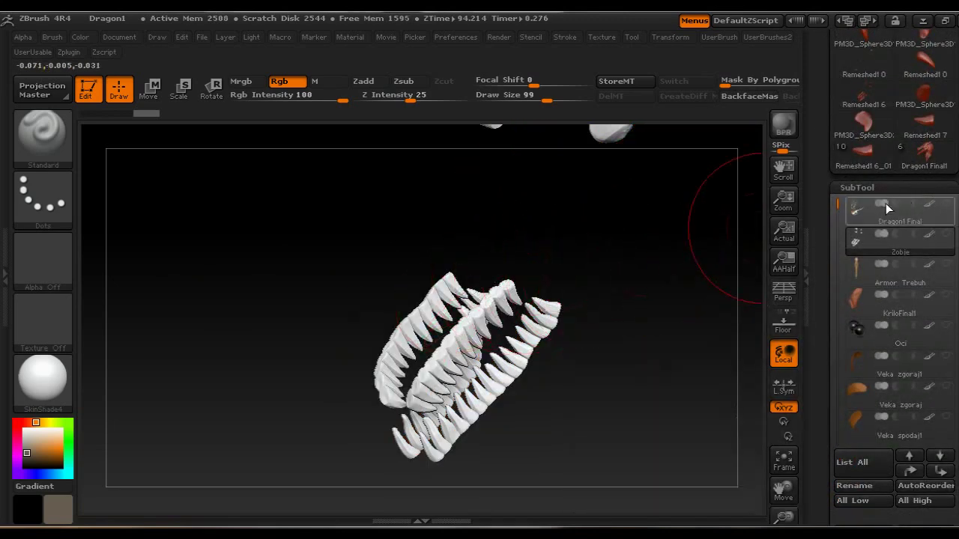
- Pick a light tan colour and paint the upper and lower rows of teeth all over
left_click_drag(569, 275, 541, 272)
left_click(47, 442)
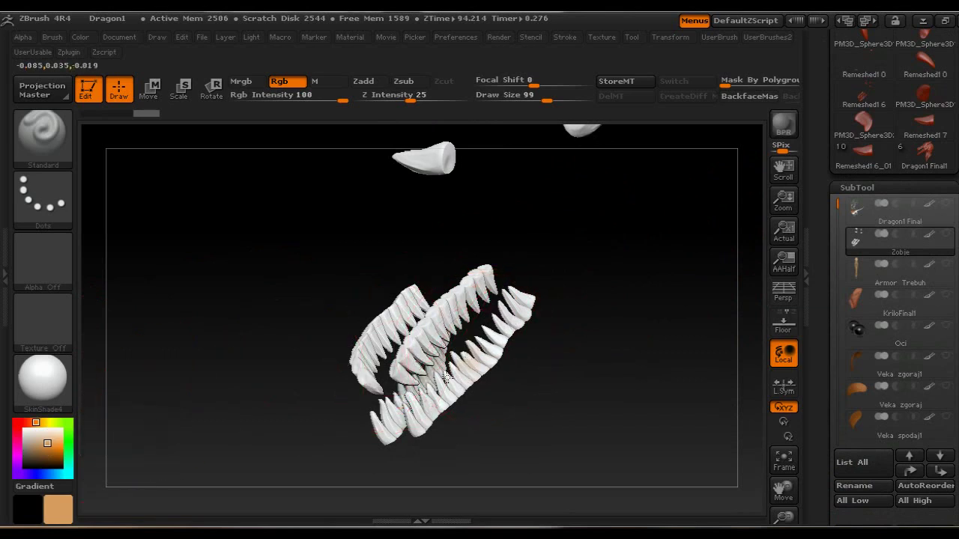
left_click_drag(459, 368, 475, 361)
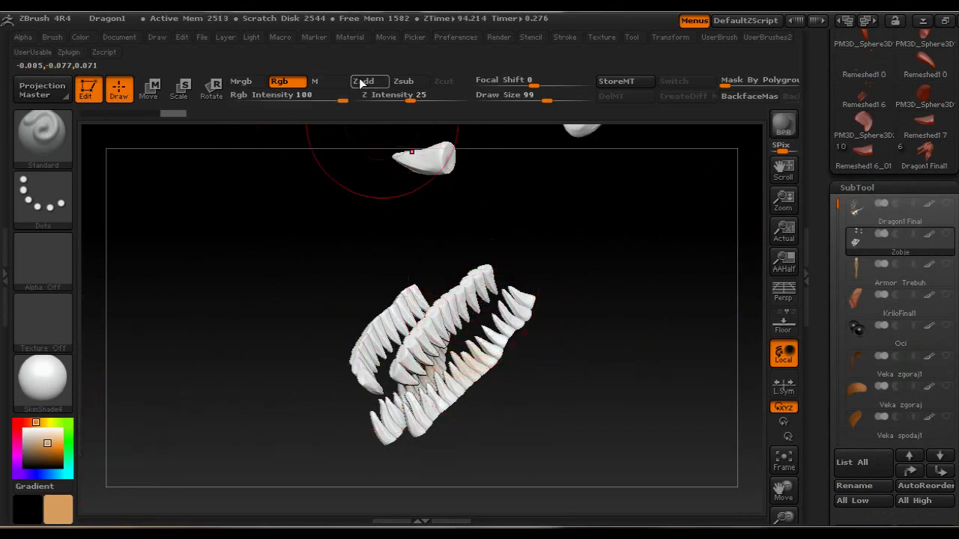
mouse_move(452, 368)
left_mouse_down()
mouse_move(390, 420)
mouse_move(428, 402)
mouse_move(517, 311)
mouse_move(473, 343)
left_mouse_up()
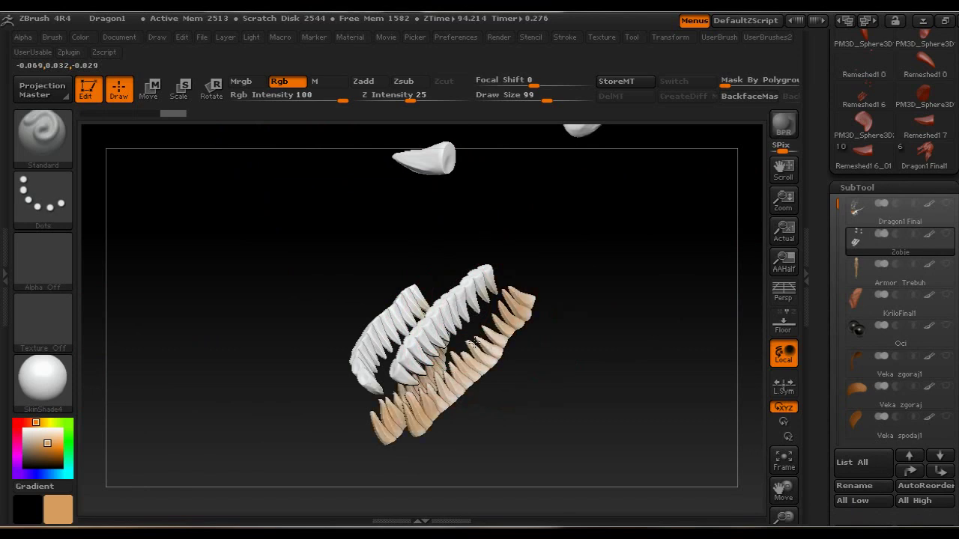
left_click_drag(420, 371, 407, 362)
mouse_move(446, 314)
left_mouse_down()
mouse_move(469, 290)
mouse_move(402, 377)
left_mouse_up()
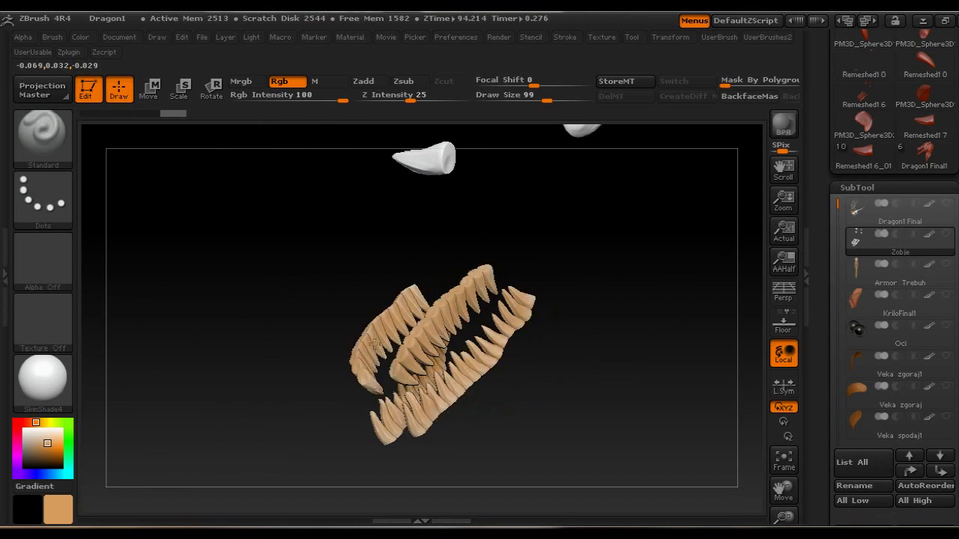
left_click_drag(370, 383, 443, 391)
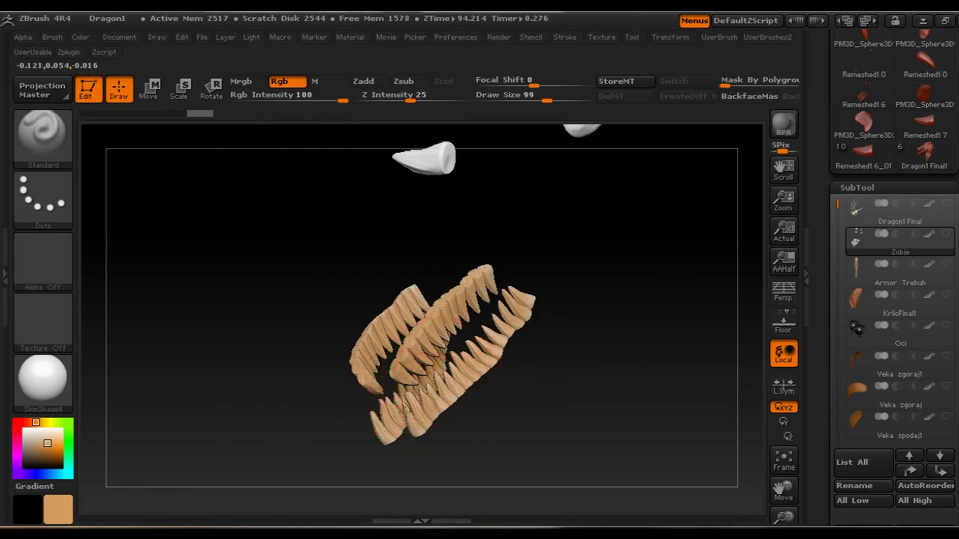
left_click_drag(515, 327, 487, 268)
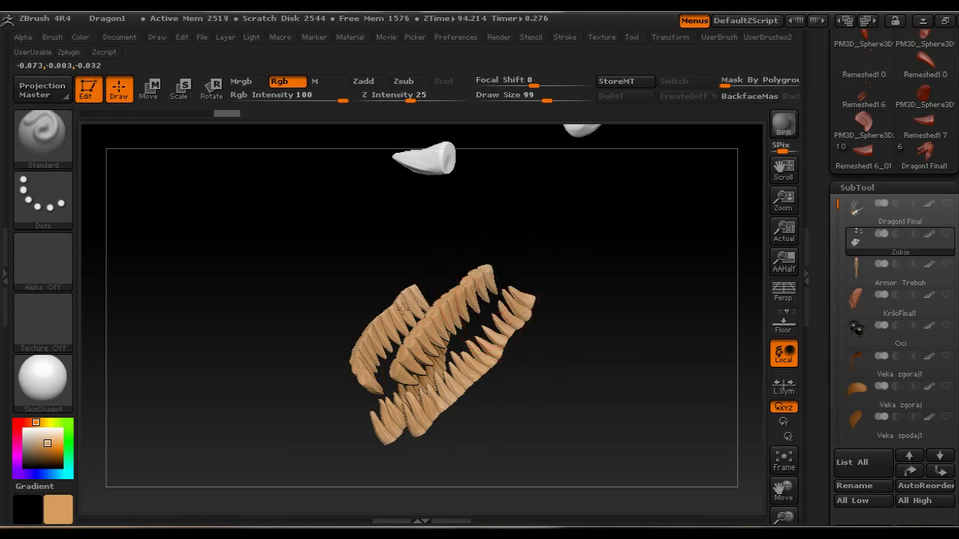
left_click_drag(402, 308, 412, 310)
- Set the brush alpha to Alpha 58 for detailing the teeth
mouse_move(597, 298)
left_mouse_down("alt")
mouse_move(612, 488)
mouse_move(605, 480)
left_mouse_up("alt")
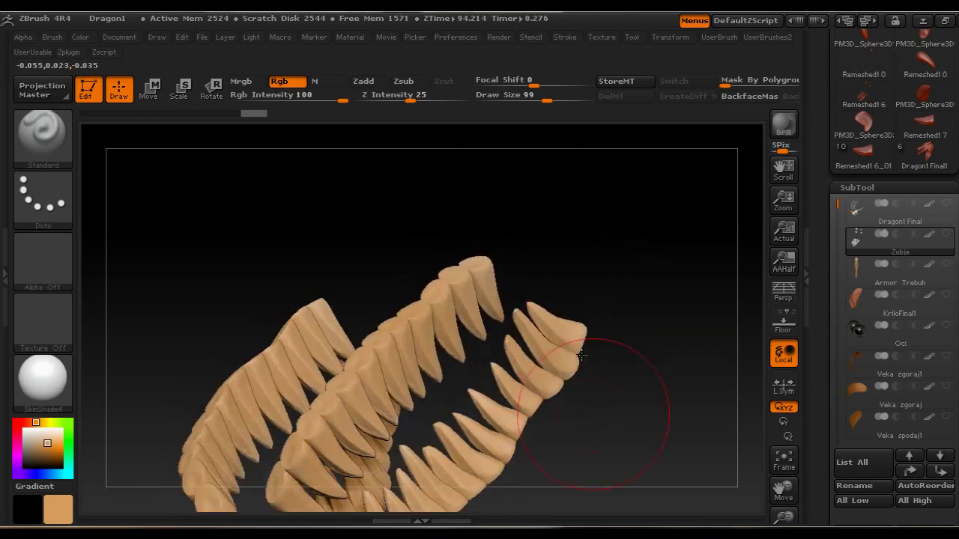
mouse_move(589, 368)
left_mouse_down()
mouse_move(659, 292)
mouse_move(642, 293)
mouse_move(648, 470)
left_mouse_up()
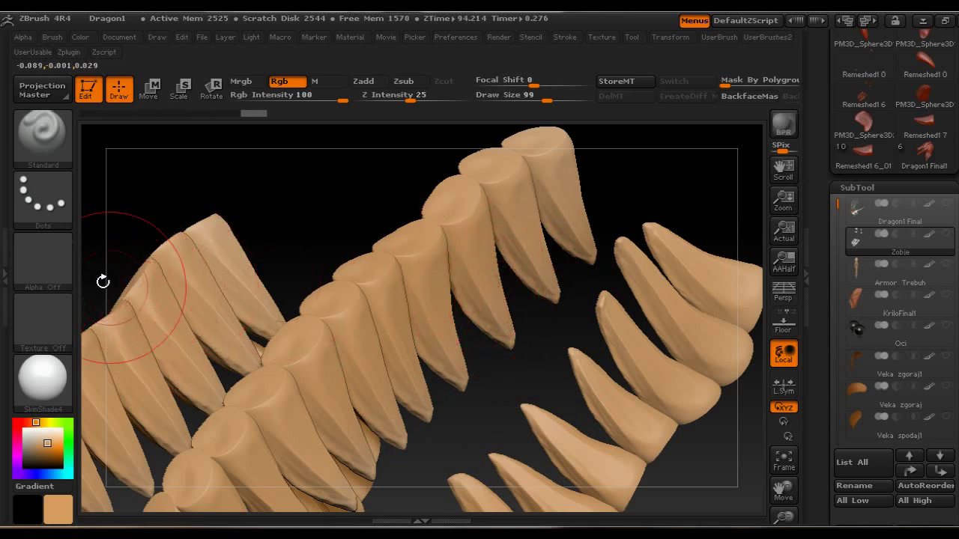
left_click(51, 264)
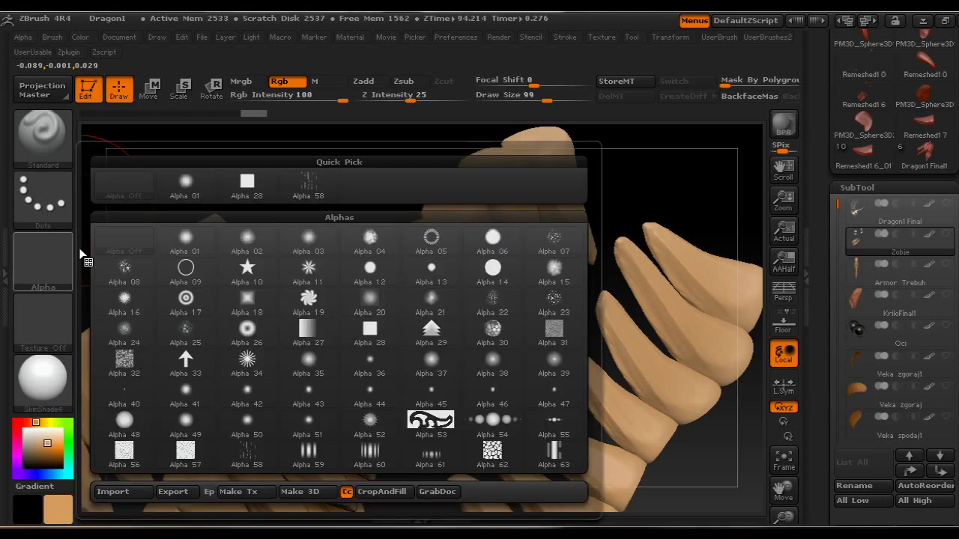
left_click(309, 186)
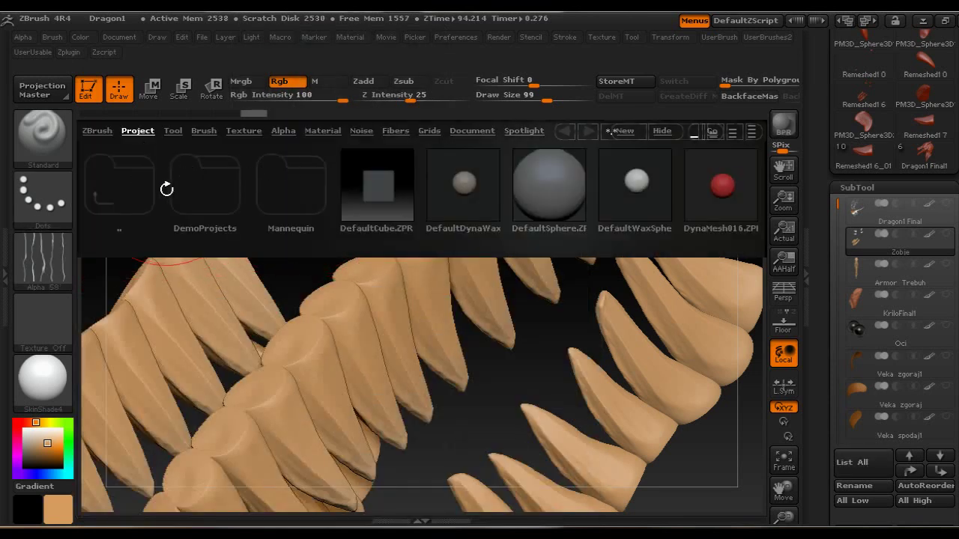
- Browse the LightBox alpha library and load SW_Wrinkles_12.psd
left_click(283, 131)
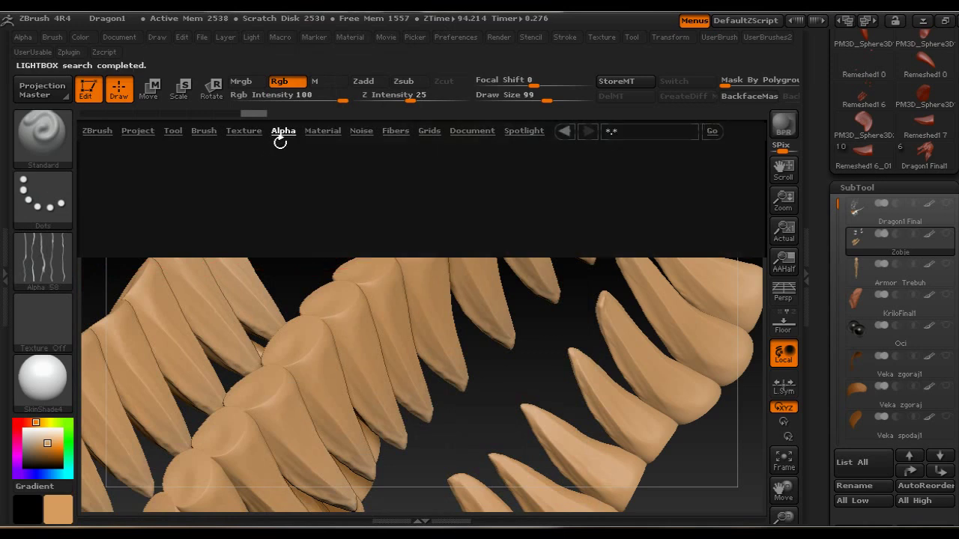
left_click_drag(500, 203, 301, 199)
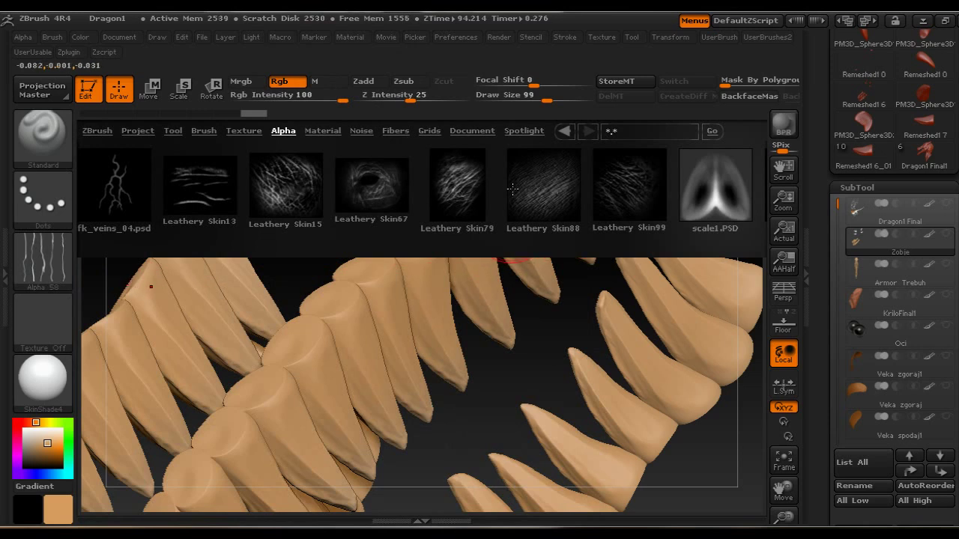
left_click(455, 200)
left_click_drag(658, 191, 383, 197)
left_click_drag(603, 193, 360, 201)
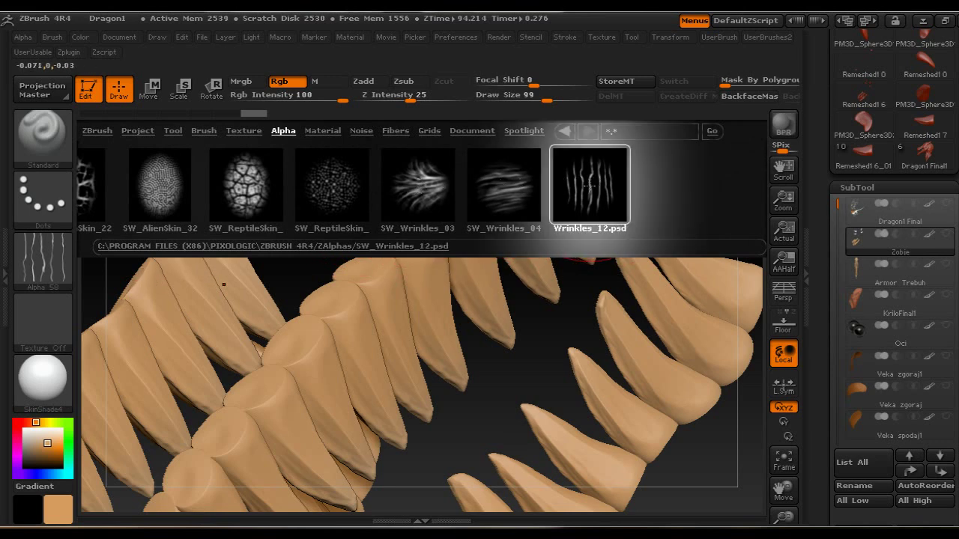
double_click(579, 194)
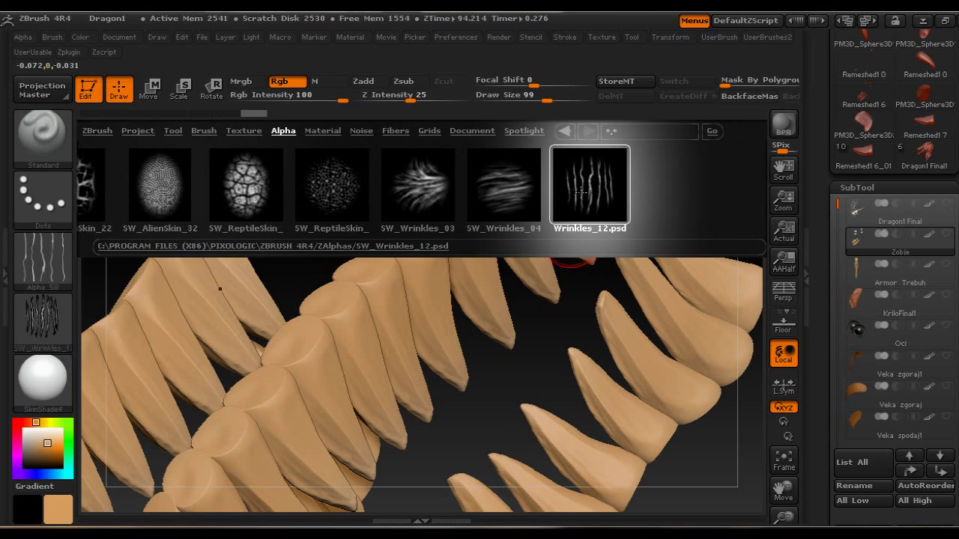
- Convert the loaded SW_Wrinkles_12 texture into the brush alpha
left_click(60, 318)
mouse_move(43, 314)
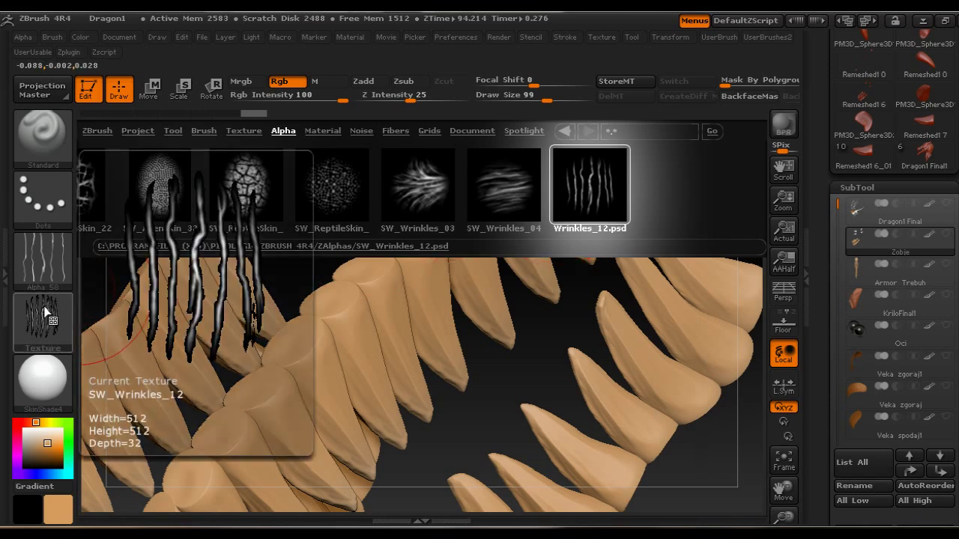
left_click(43, 311)
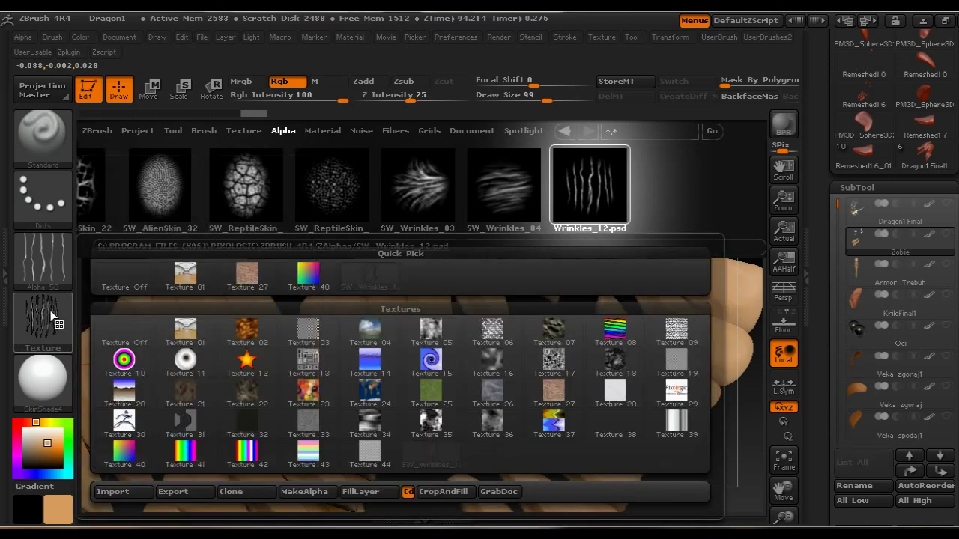
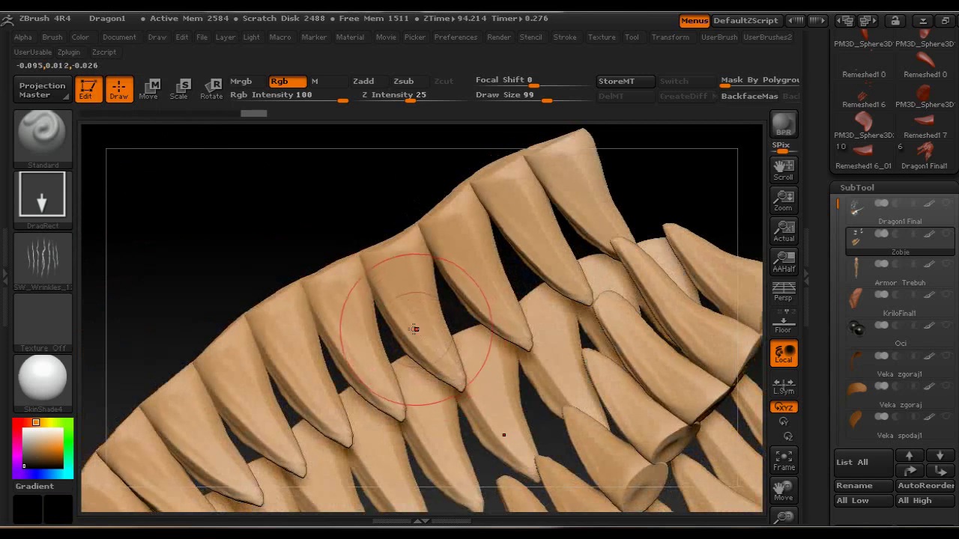
- Stamp black SW_Wrinkles_12 streaks over the lower halves of the upper side teeth using the DragRect stroke
left_click_drag(434, 346, 445, 359)
left_click_drag(478, 398, 492, 379)
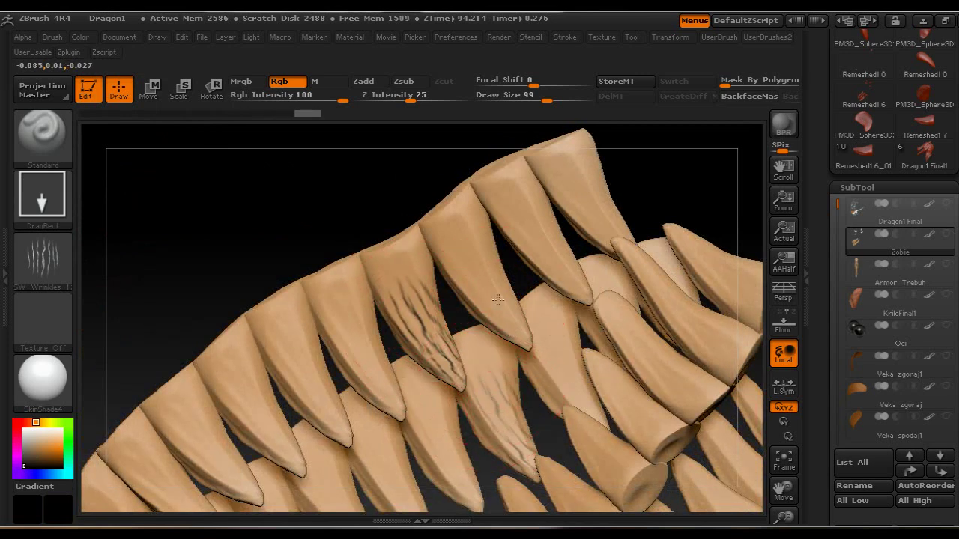
mouse_move(517, 348)
left_mouse_down()
mouse_move(522, 359)
mouse_move(539, 351)
mouse_move(544, 360)
left_mouse_up()
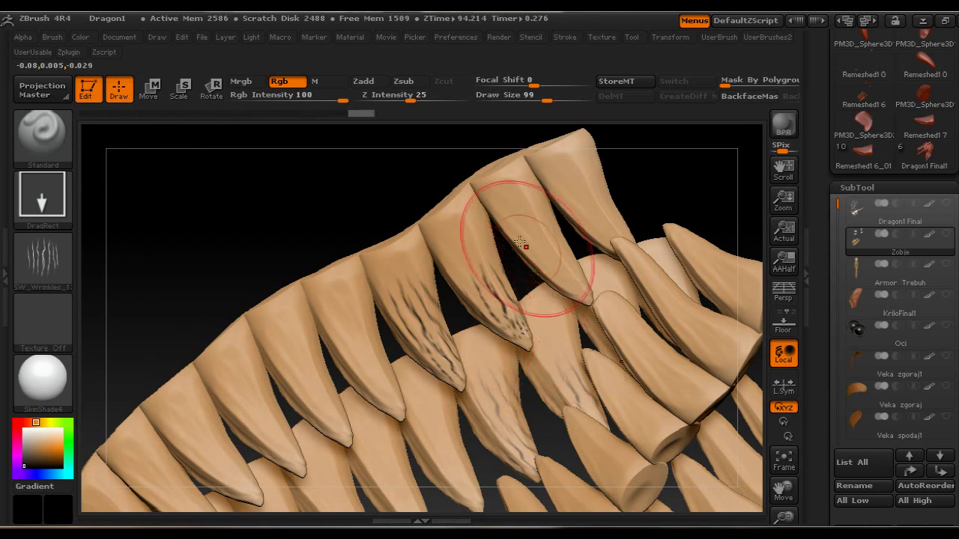
left_click_drag(528, 210, 555, 258)
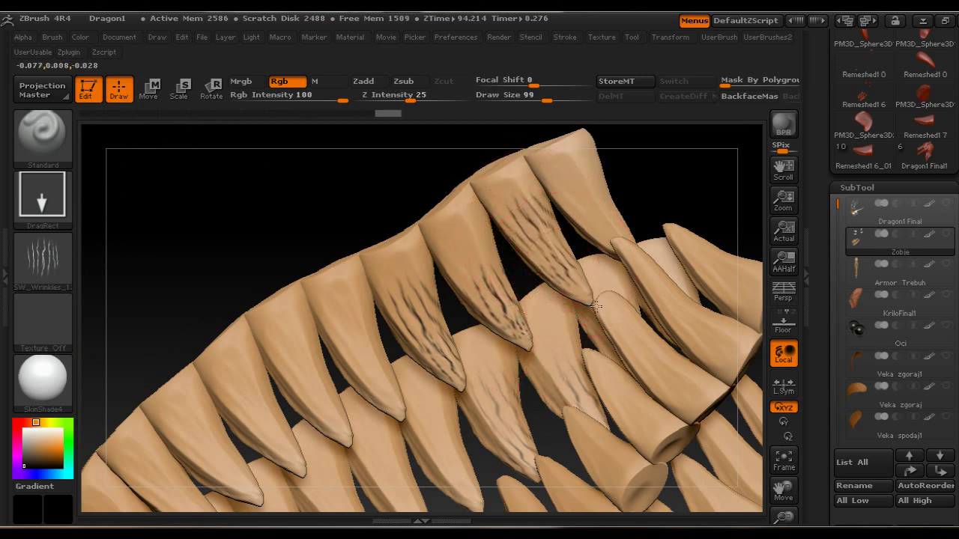
left_click_drag(595, 305, 599, 301)
left_click_drag(601, 203, 631, 245)
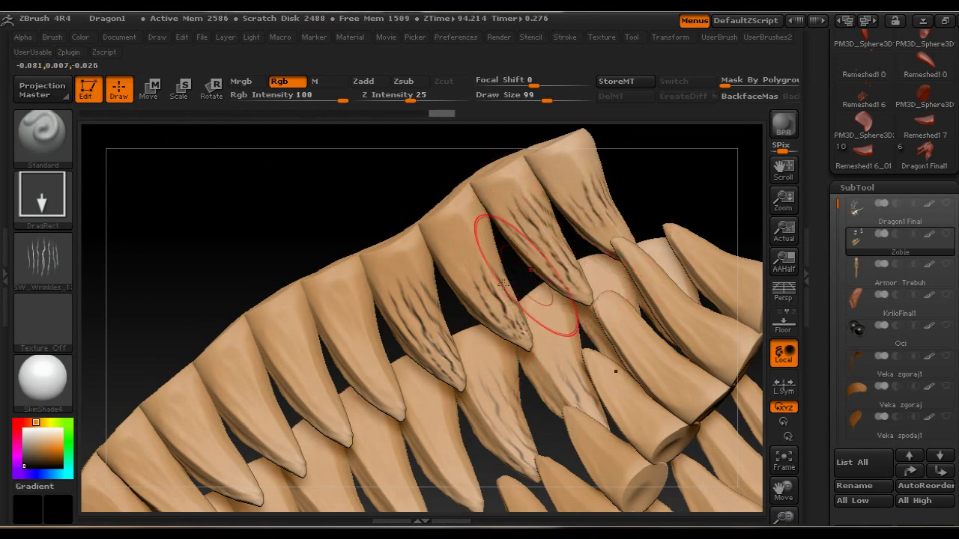
left_click_drag(352, 288, 373, 382)
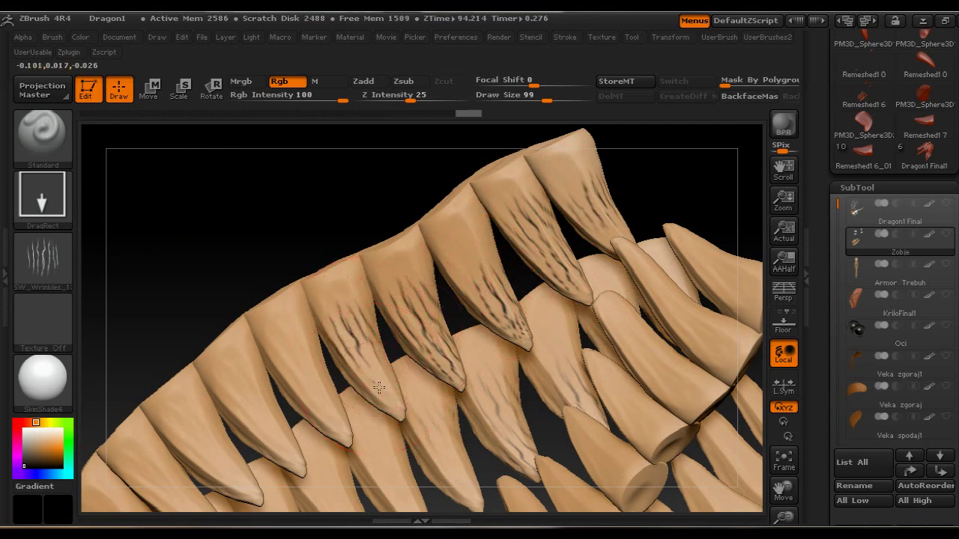
mouse_move(300, 349)
left_mouse_down()
mouse_move(343, 417)
mouse_move(384, 457)
left_mouse_up()
mouse_move(241, 394)
left_mouse_down()
mouse_move(263, 437)
mouse_move(283, 450)
left_mouse_up()
left_click_drag(320, 490, 322, 493)
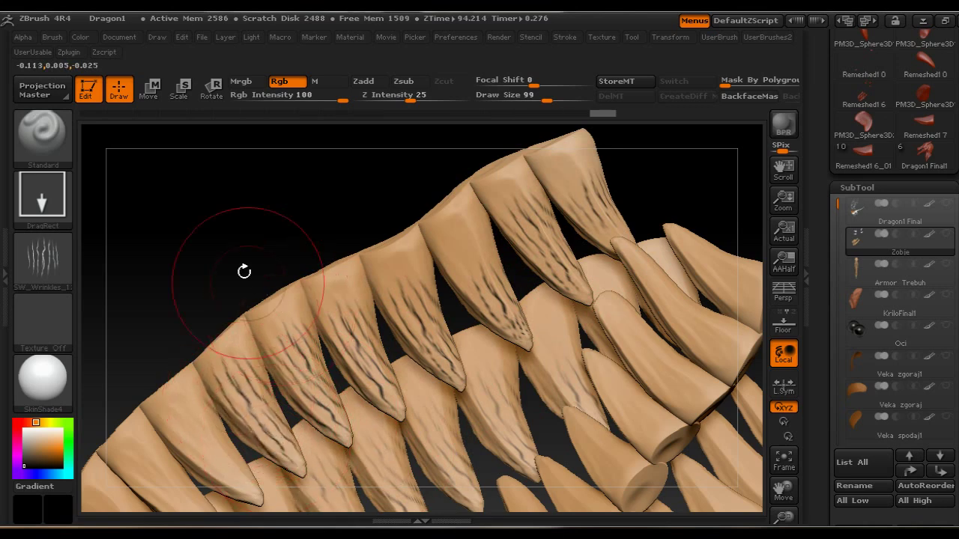
- Continue stamping black wrinkle streaks onto the upper teeth towards the front of the jaw
mouse_move(230, 267)
left_mouse_down("alt")
mouse_move(184, 209)
mouse_move(224, 277)
mouse_move(268, 265)
mouse_move(494, 352)
left_mouse_up("alt")
mouse_move(484, 268)
left_mouse_down()
mouse_move(497, 278)
mouse_move(454, 270)
left_mouse_up()
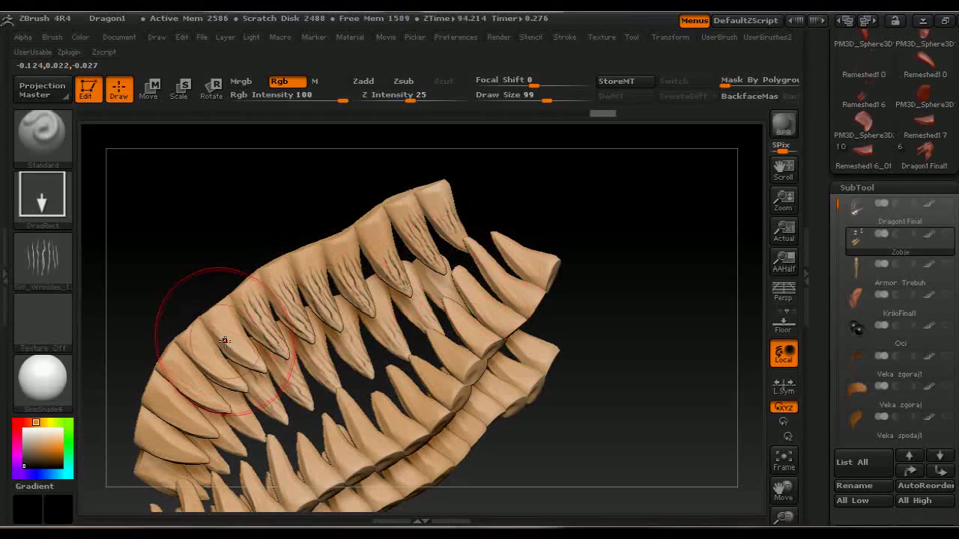
left_click_drag(246, 353, 262, 371)
left_click_drag(196, 352, 226, 379)
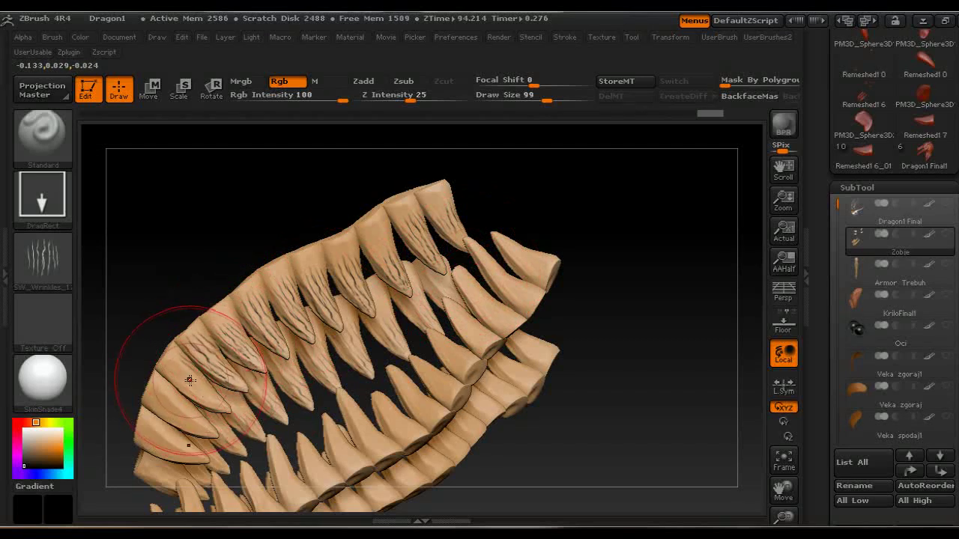
mouse_move(178, 409)
left_mouse_down()
mouse_move(198, 426)
mouse_move(186, 453)
left_mouse_up()
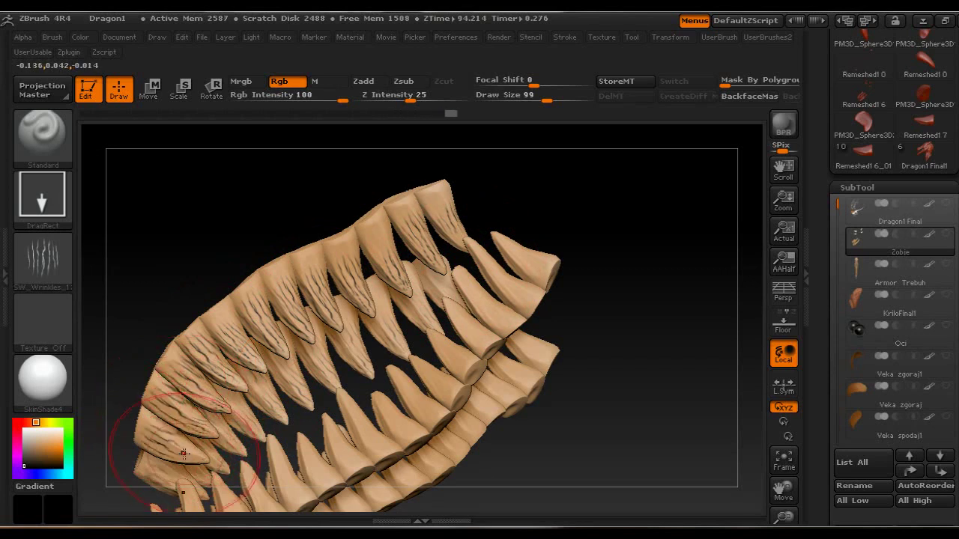
- Stamp black wrinkle streaks over the lower-jaw teeth and the remaining upper and inner-row teeth
left_click_drag(451, 354, 468, 370)
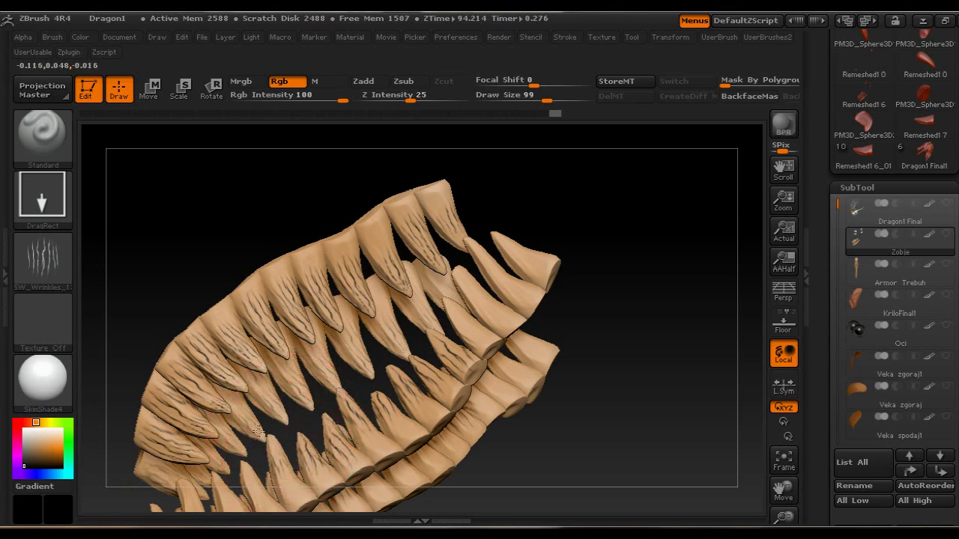
left_click_drag(441, 298, 469, 324)
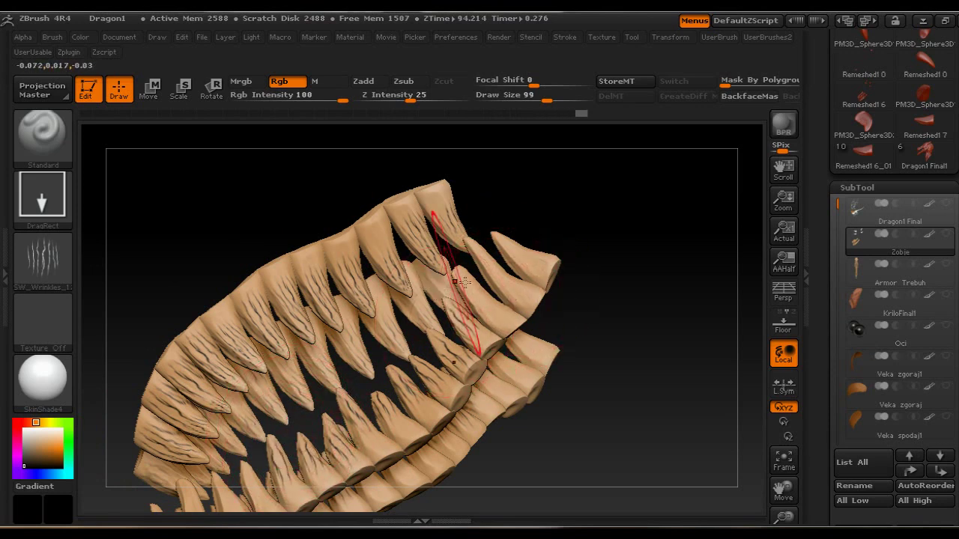
left_click_drag(488, 255, 457, 230)
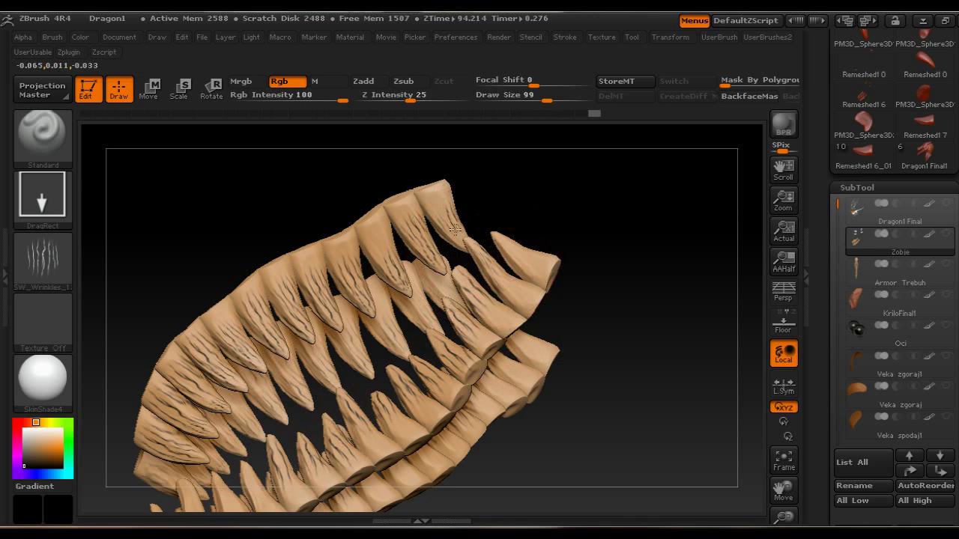
left_click_drag(524, 249, 487, 227)
mouse_move(418, 305)
left_mouse_down()
mouse_move(440, 340)
mouse_move(357, 345)
mouse_move(264, 400)
left_mouse_up()
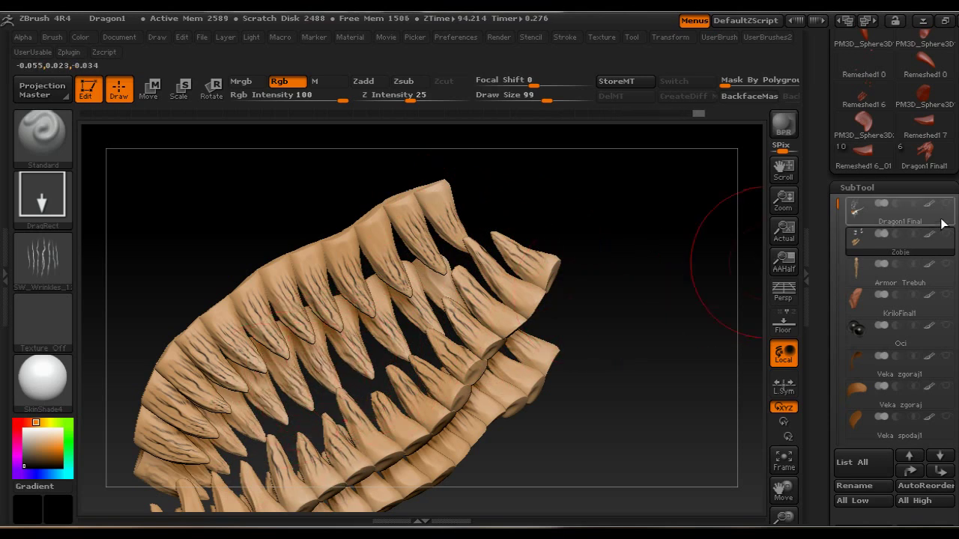
- Make the Dragon1 Final subtool visible again and bring the head and its horns into view
mouse_move(933, 238)
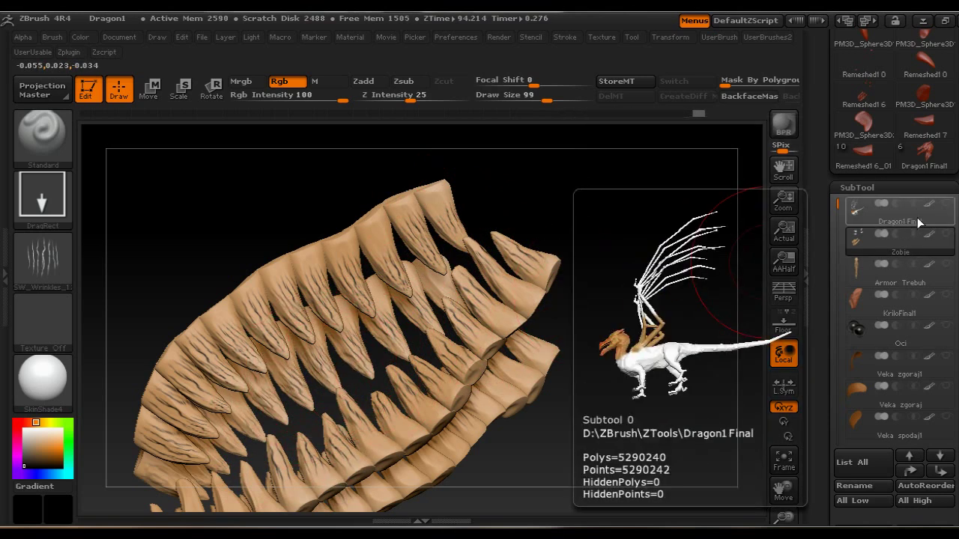
left_click(946, 203)
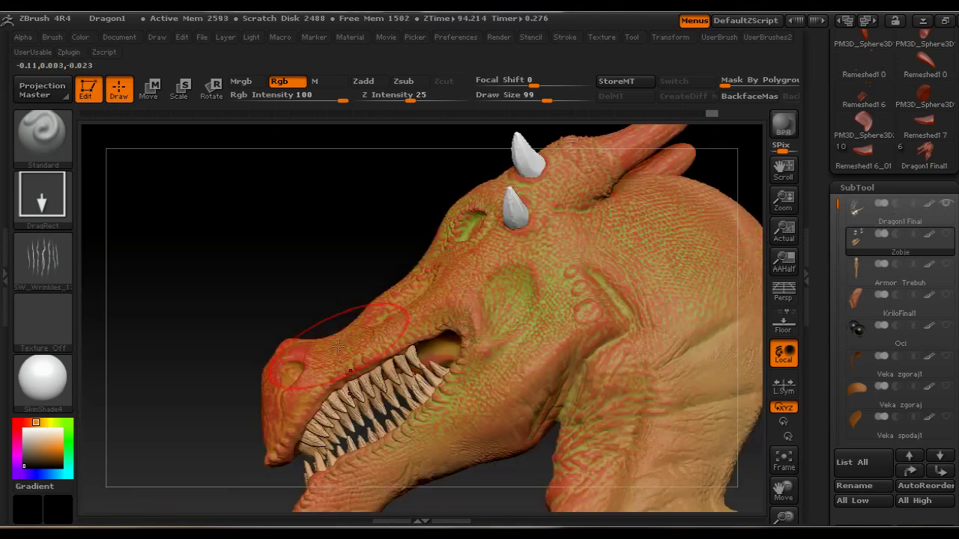
left_click_drag(232, 257, 273, 280)
left_click_drag(327, 248, 289, 310)
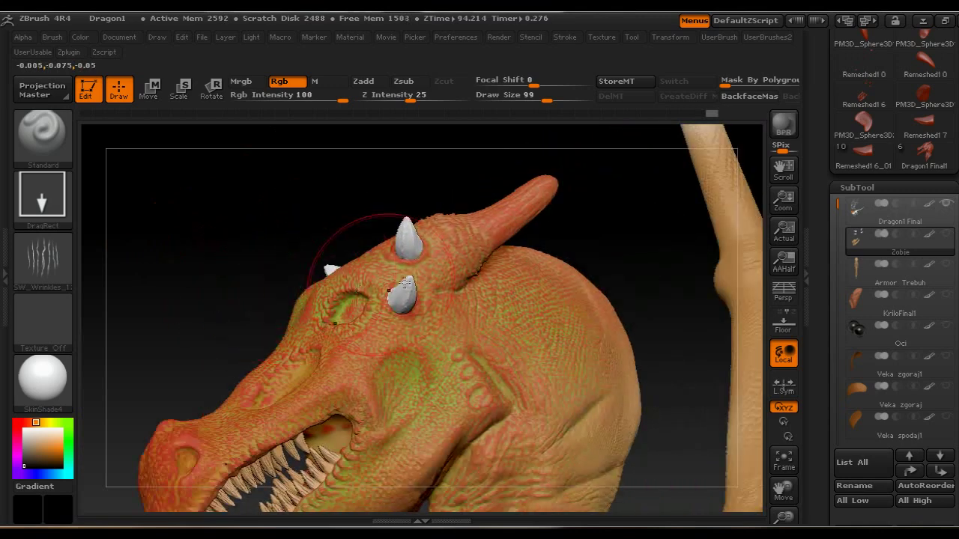
left_click_drag(354, 220, 328, 240)
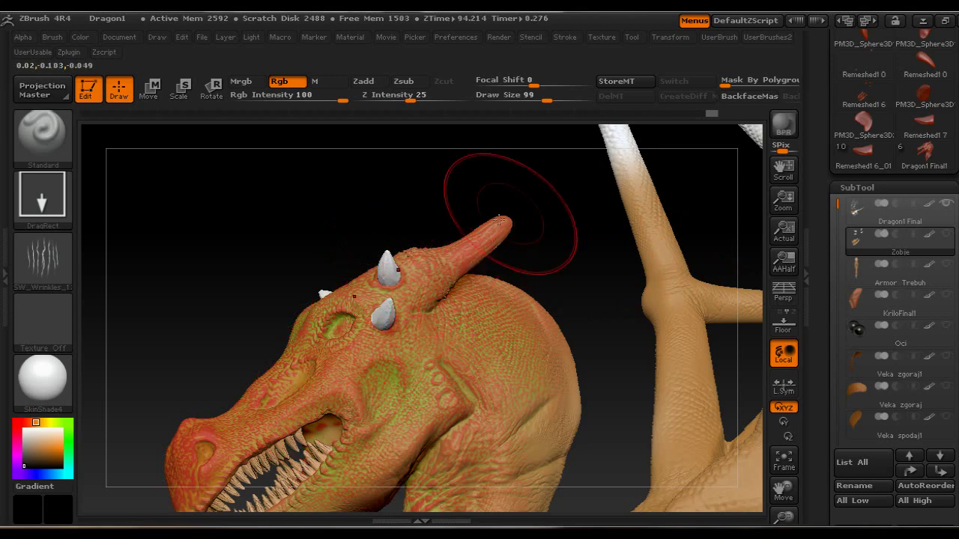
- Set the Standard brush to the Dots stroke with the alpha off, and choose an off-white paint colour
left_click(63, 202)
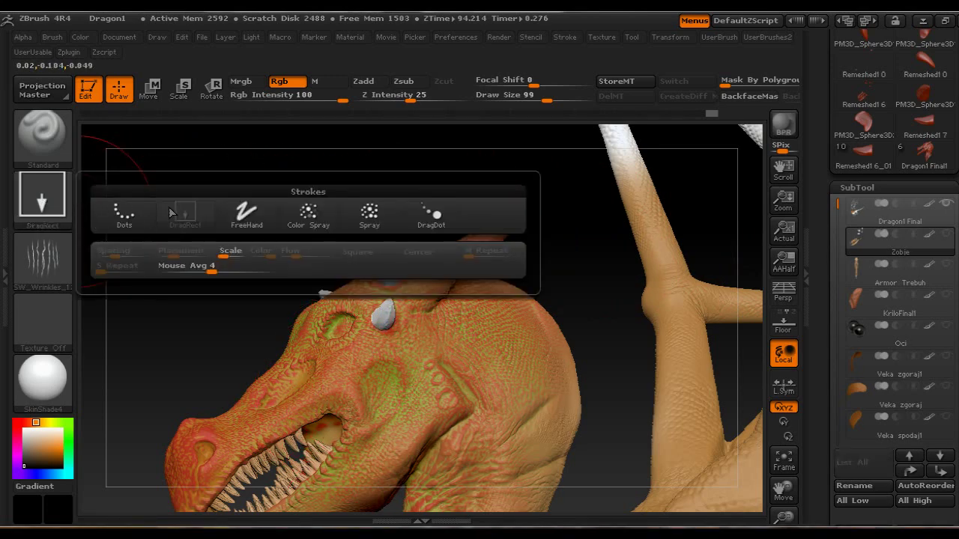
left_click(125, 217)
left_click(57, 254)
left_click(124, 249)
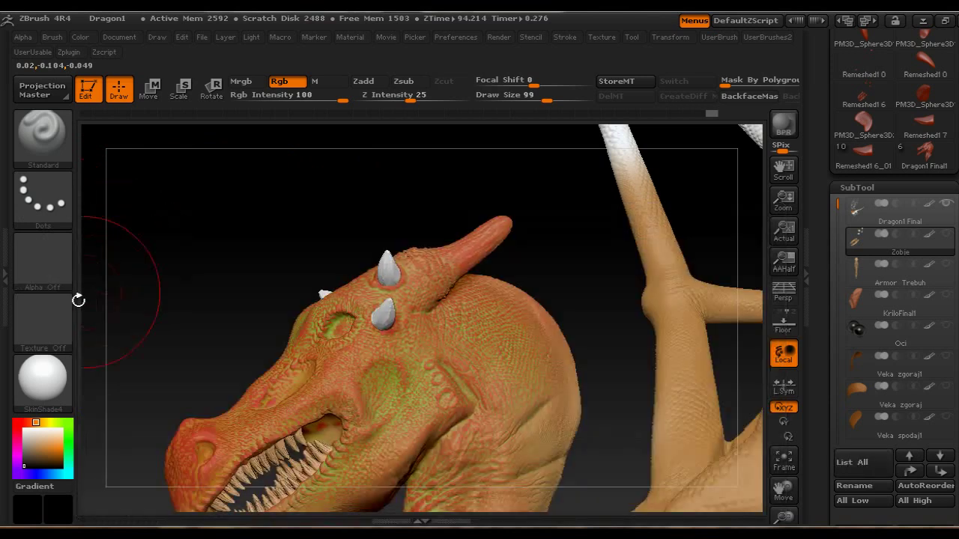
left_click(38, 429)
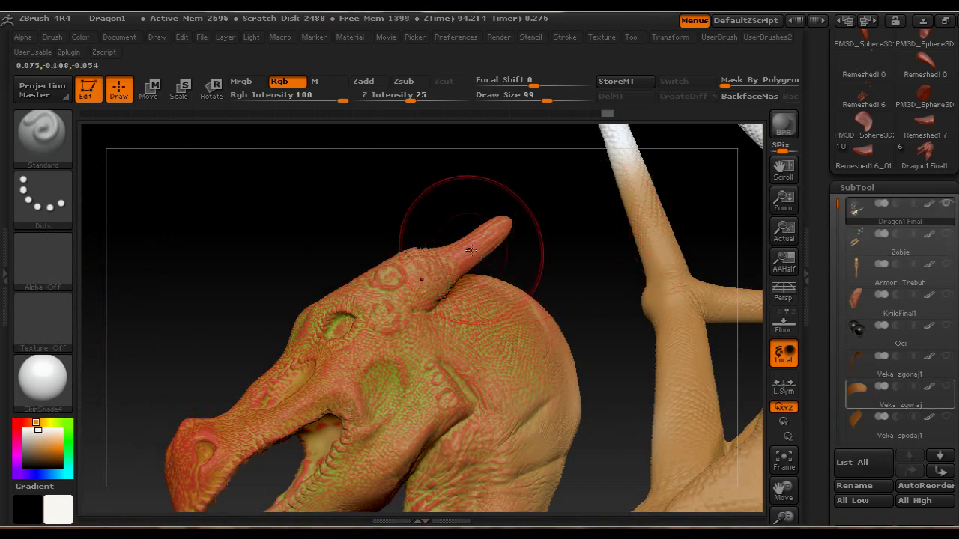
- With Dragon1 Final active and the teeth hidden, paint the two long head horns off-white from tip to base
left_click_drag(513, 222, 456, 259)
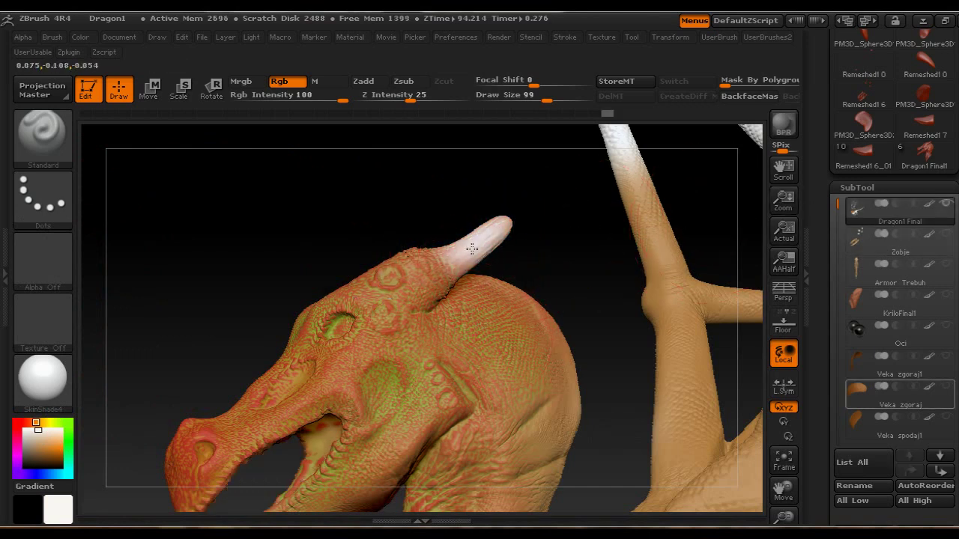
mouse_move(444, 203)
left_mouse_down()
mouse_move(463, 241)
mouse_move(423, 203)
left_mouse_up()
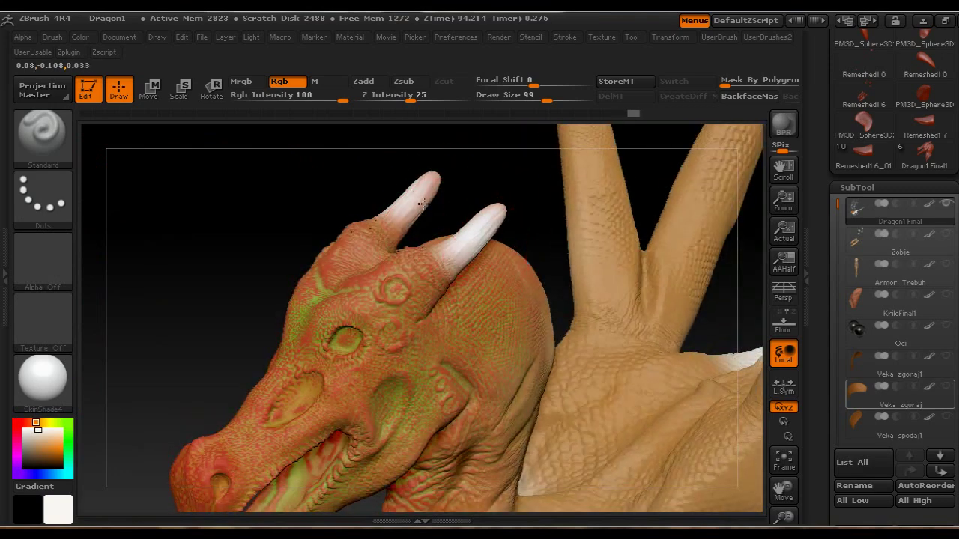
mouse_move(288, 204)
left_mouse_down()
mouse_move(232, 249)
mouse_move(241, 297)
mouse_move(324, 318)
mouse_move(335, 282)
mouse_move(348, 321)
left_mouse_up()
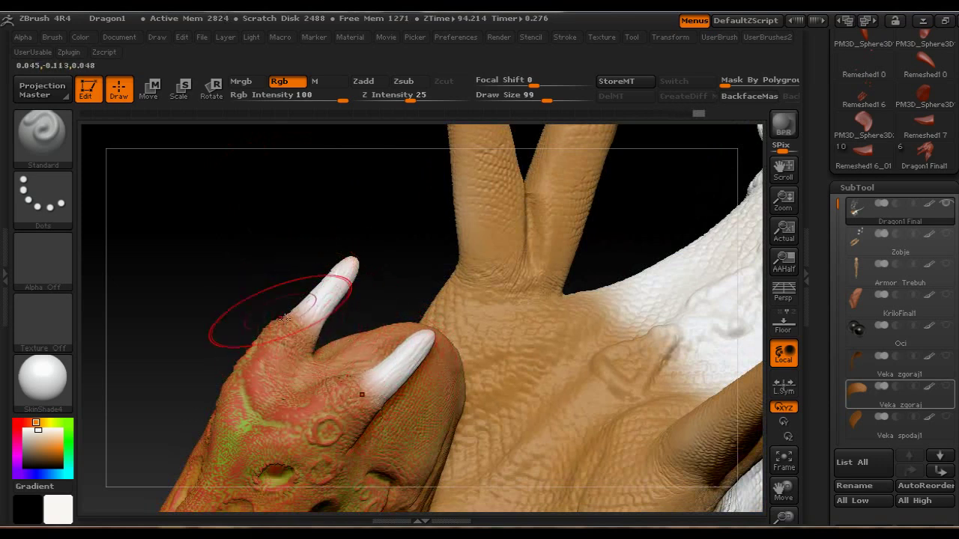
left_click_drag(253, 267, 238, 238)
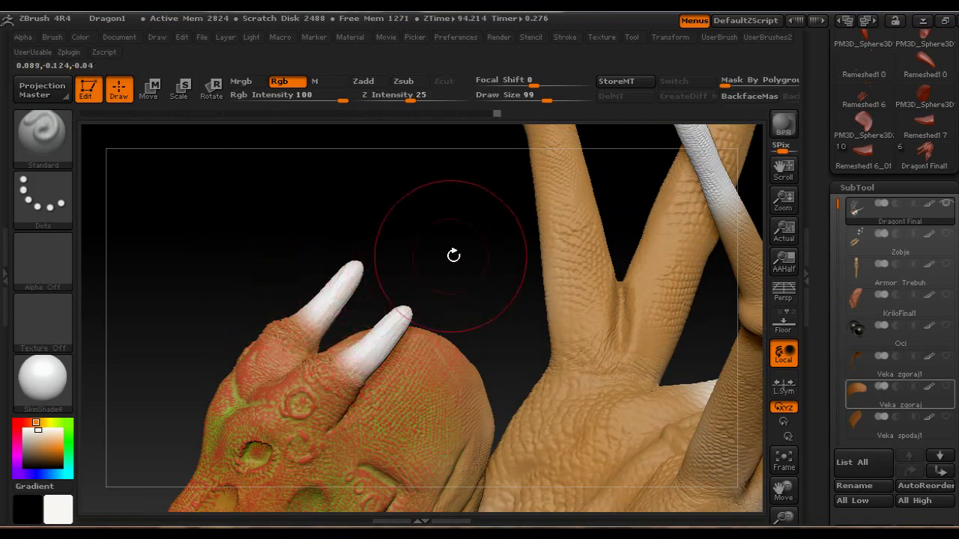
left_click_drag(447, 257, 325, 208)
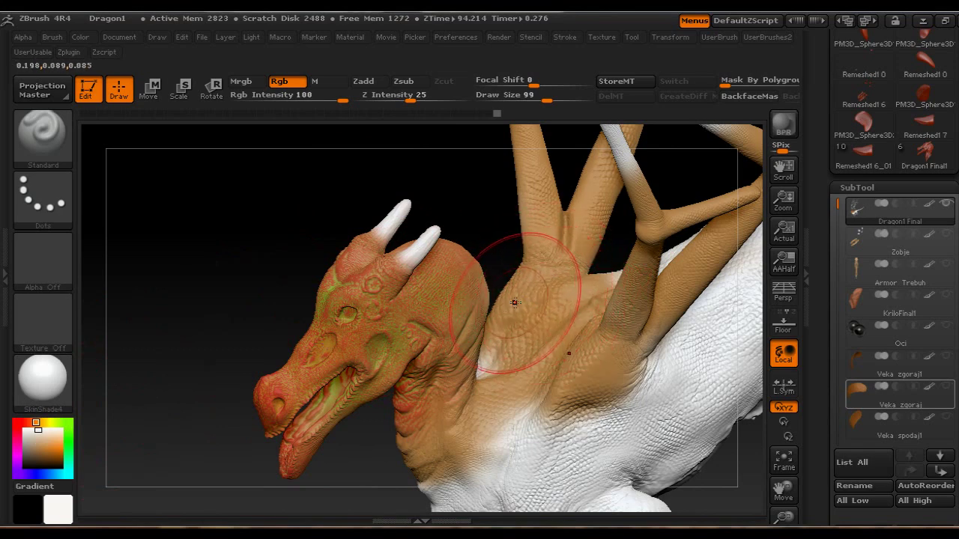
- Sample the tan skin colour from the dragon, and replace it with white sampled from the unpainted body
left_click_drag(30, 442, 136, 401)
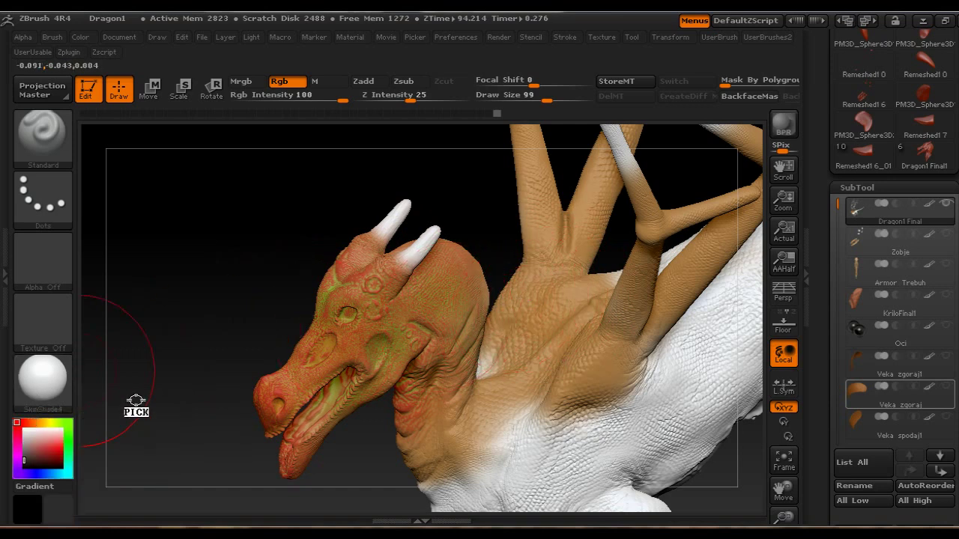
left_click_drag(283, 363, 534, 304)
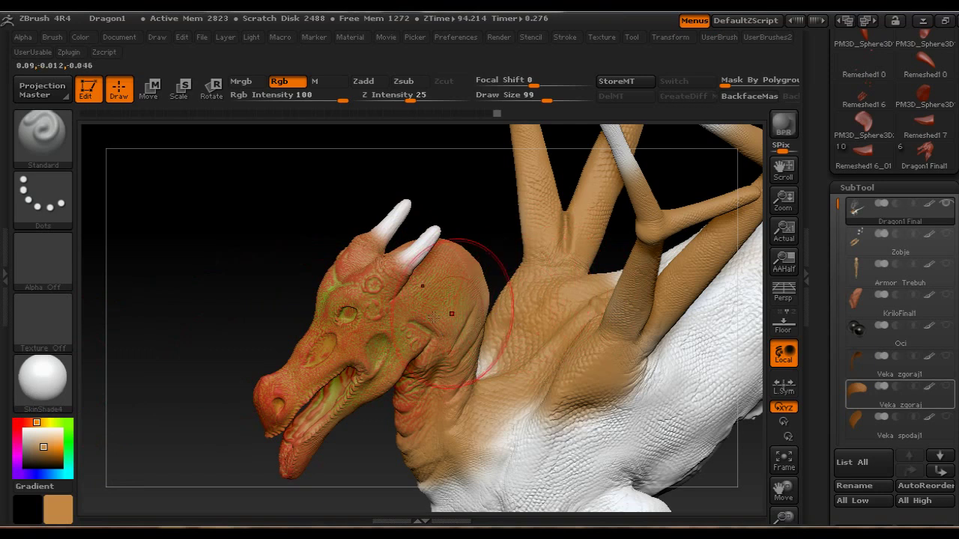
left_click_drag(45, 449, 550, 462)
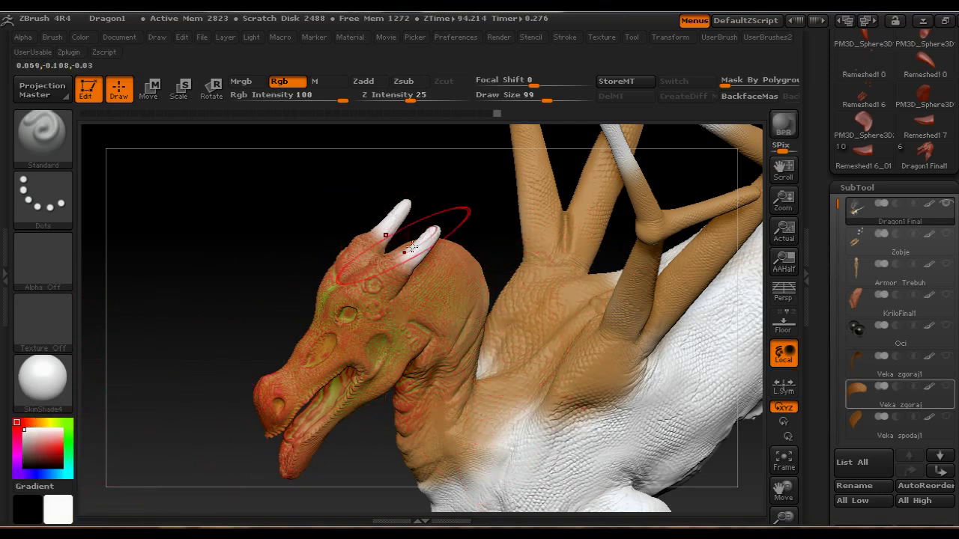